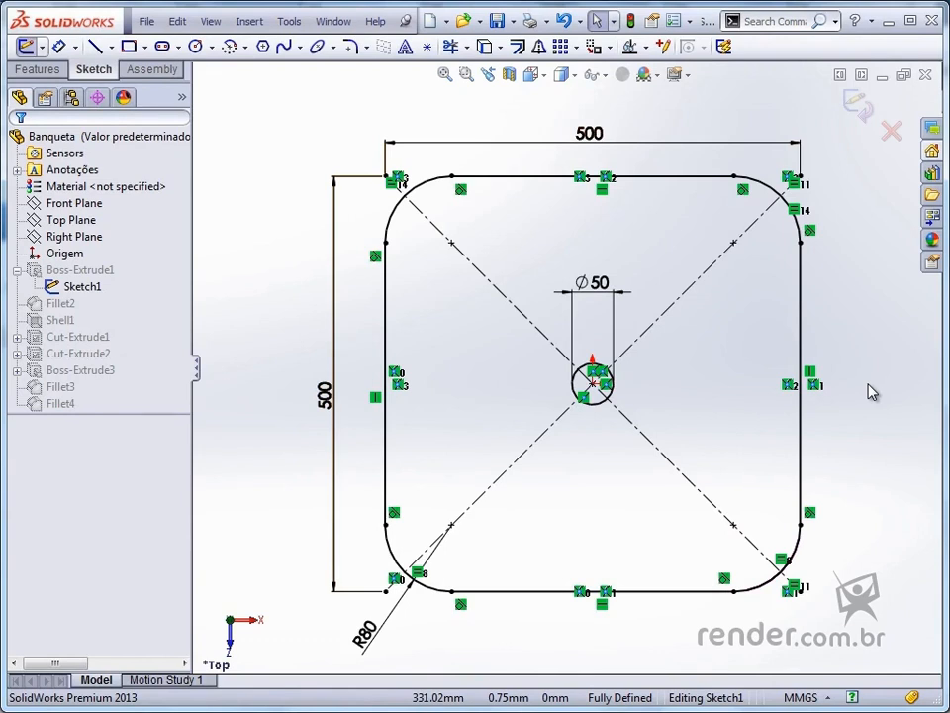
Create a new part document and start a sketch on the Front plane.
click(431, 21)
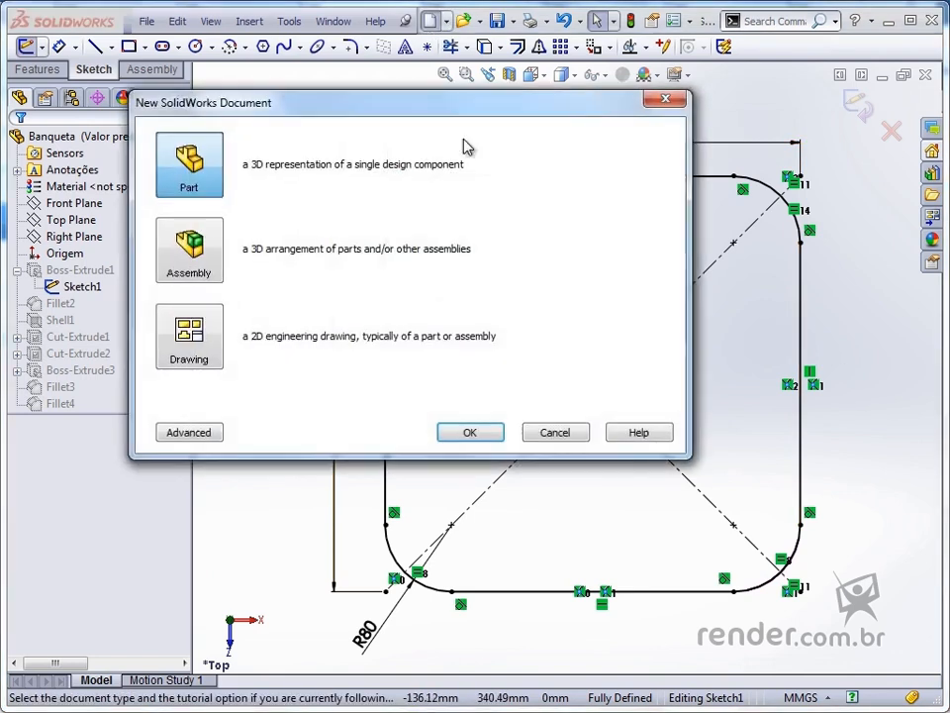
click(470, 432)
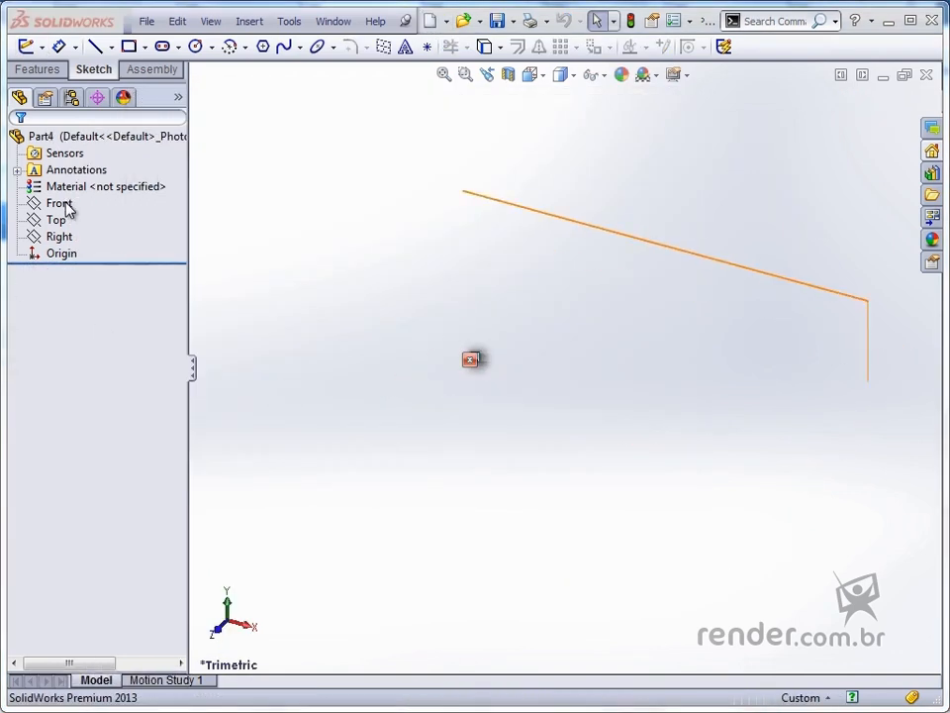
click(67, 206)
click(74, 173)
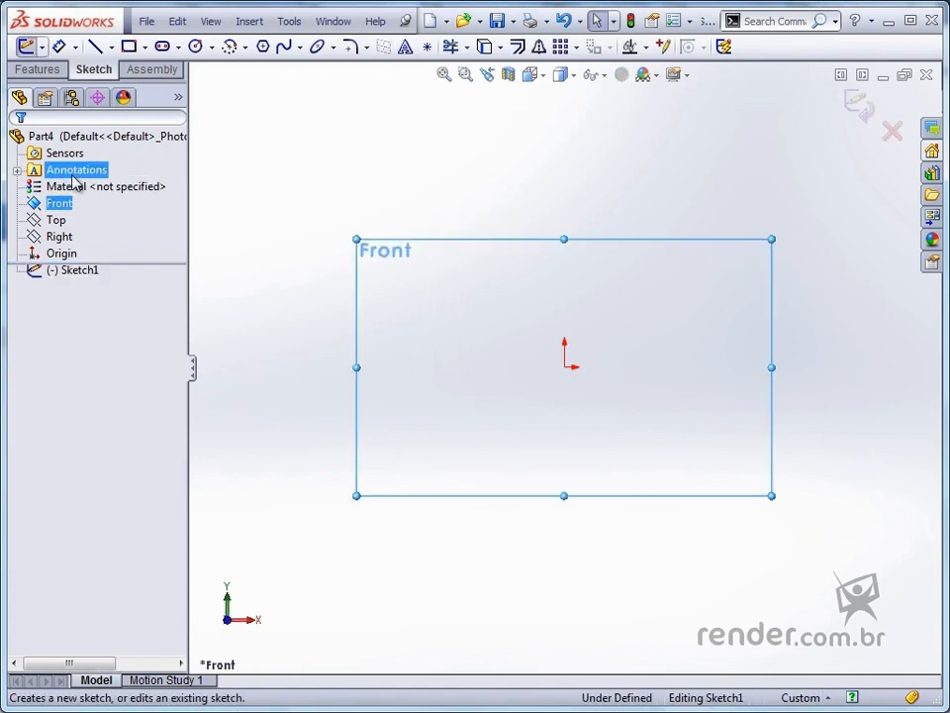
Sketch connected lines from the origin: about 82 mm horizontally right, about 24 mm up, and about 30 mm back left.
click(94, 47)
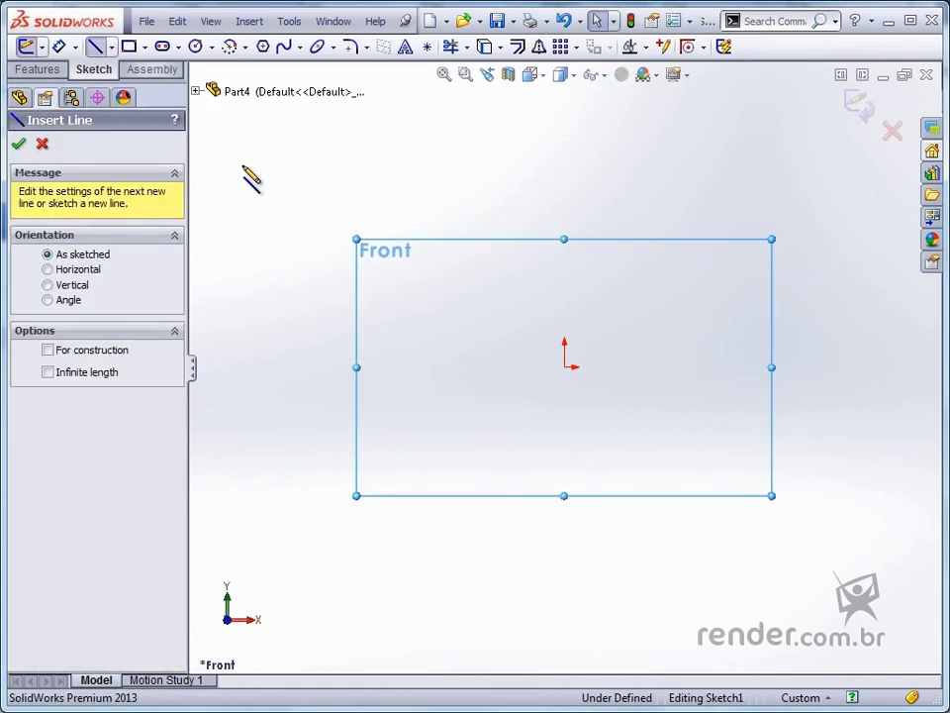
click(564, 367)
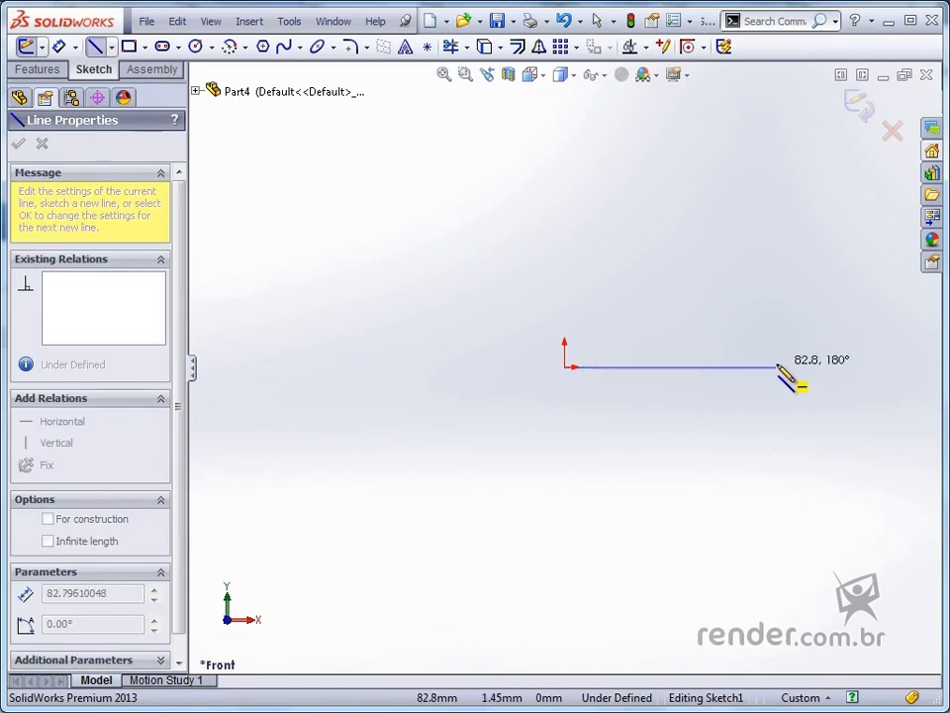
click(778, 368)
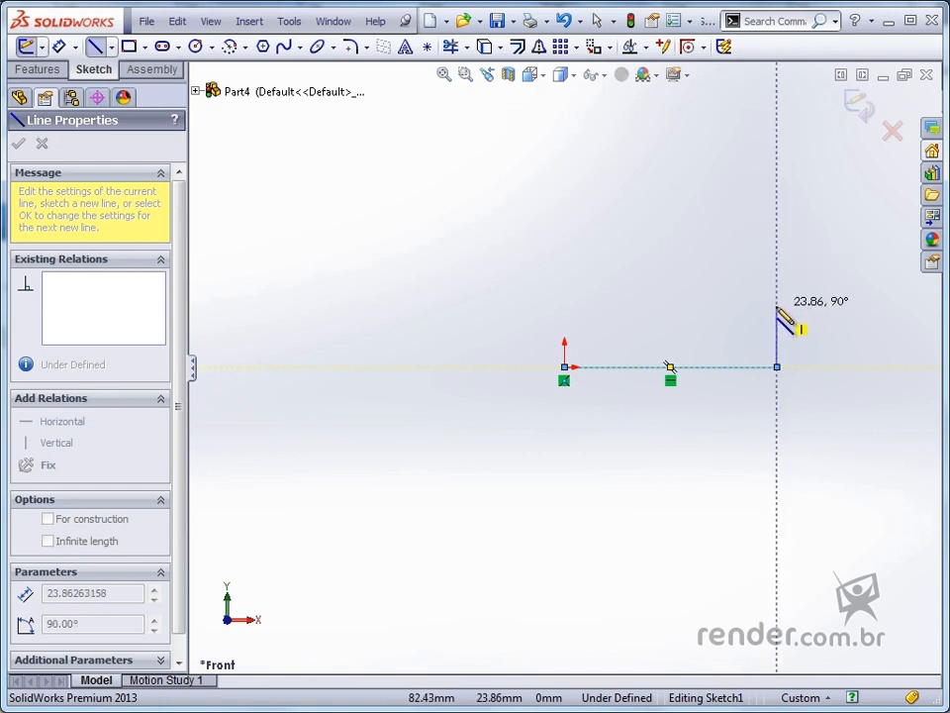
double_click(777, 309)
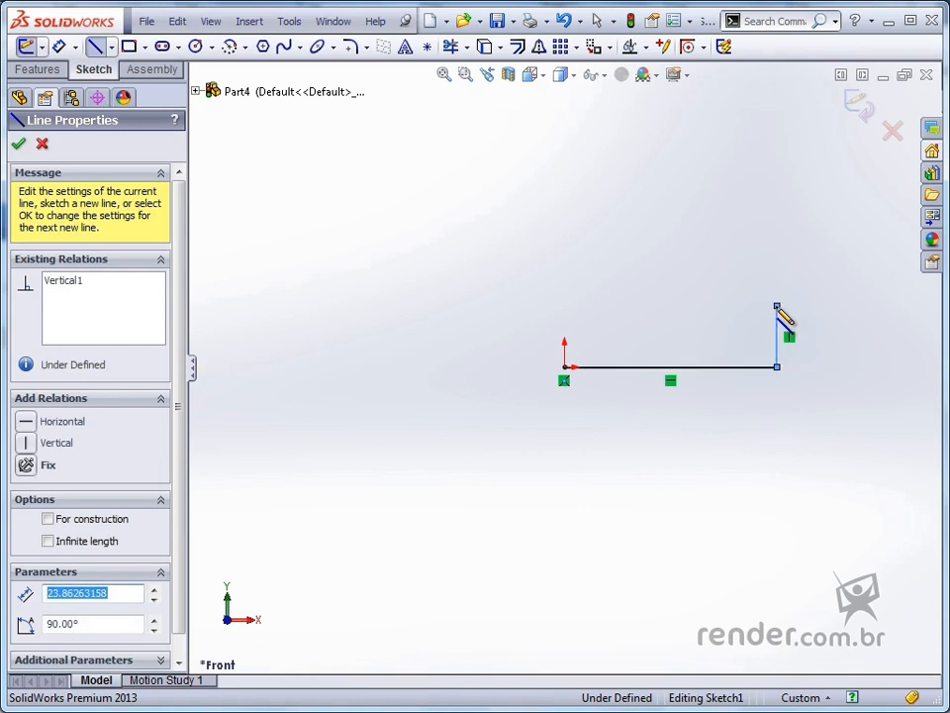
click(777, 307)
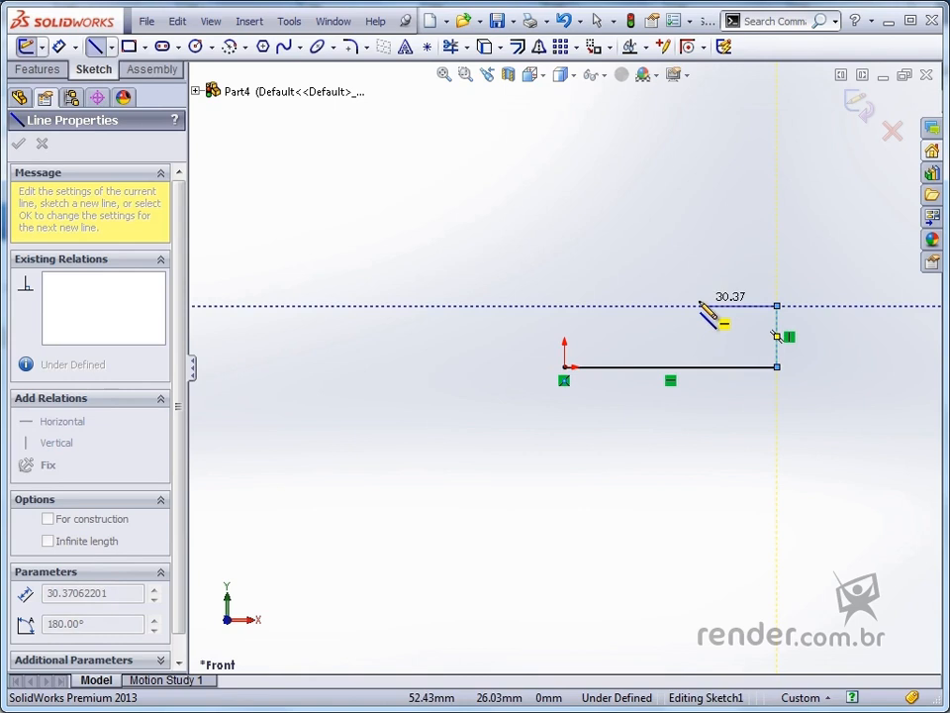
click(700, 306)
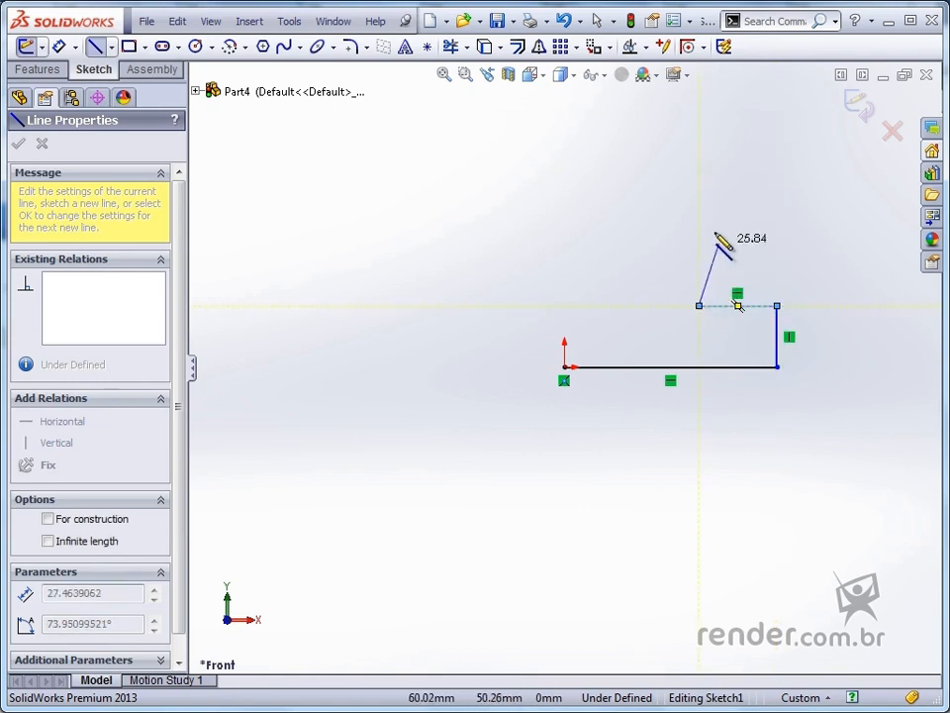
Complete the notched outline with lines about 37 mm up, 30 mm right and 26 mm up, a slightly slanted top edge, and a vertical to the origin.
click(698, 211)
click(777, 212)
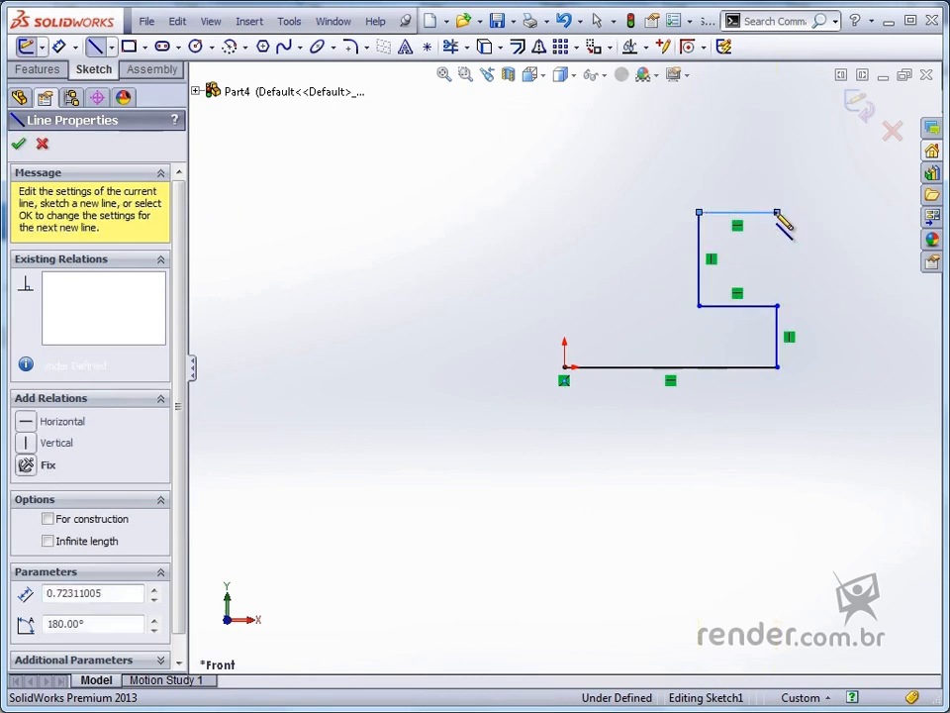
click(777, 146)
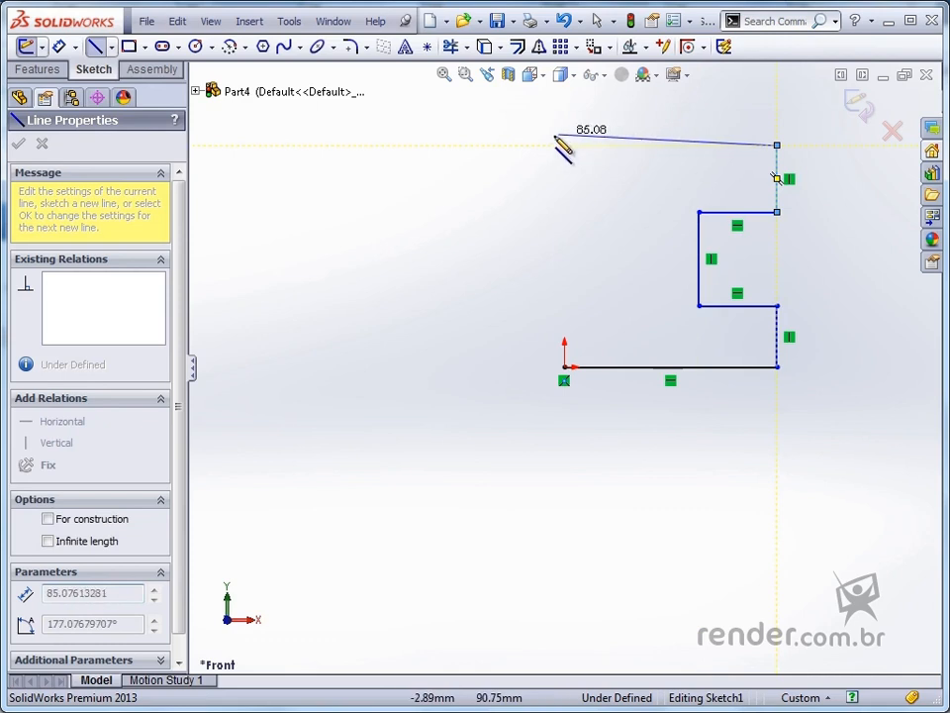
click(564, 138)
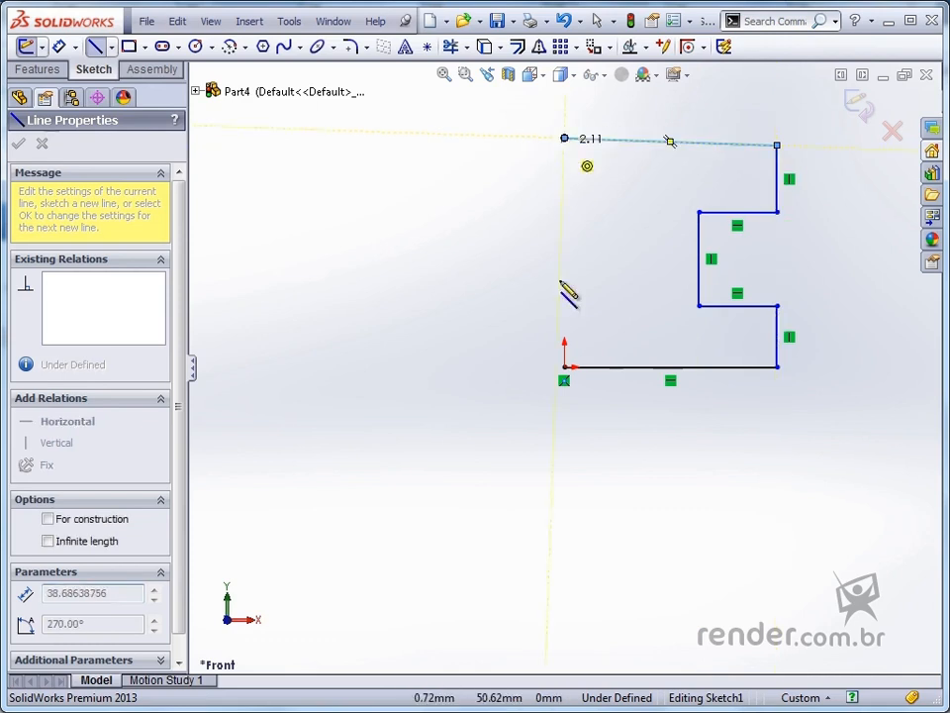
click(567, 370)
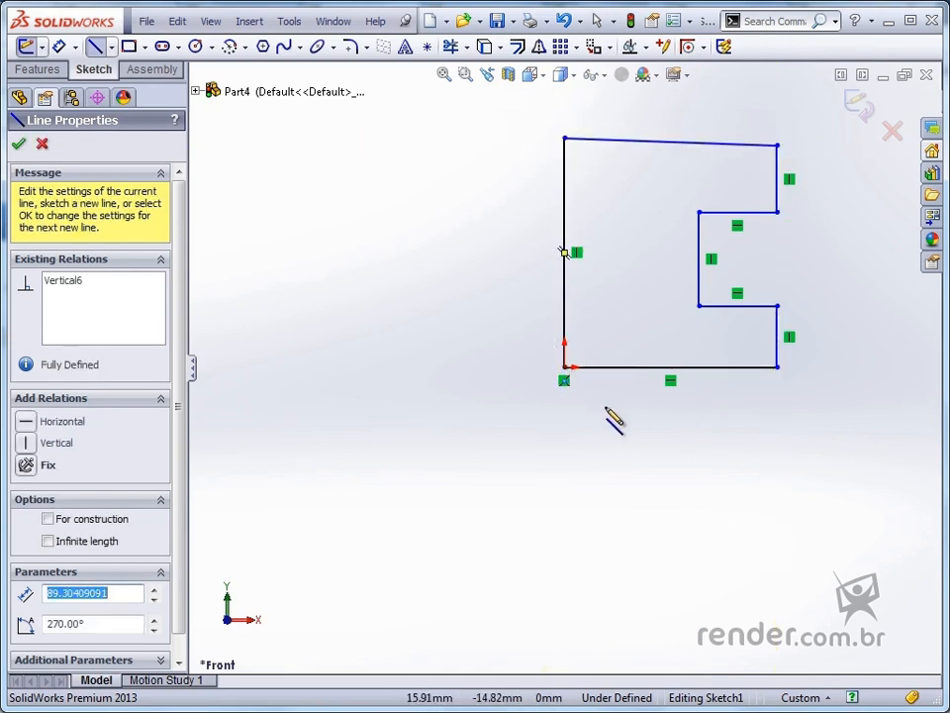
key(Escape)
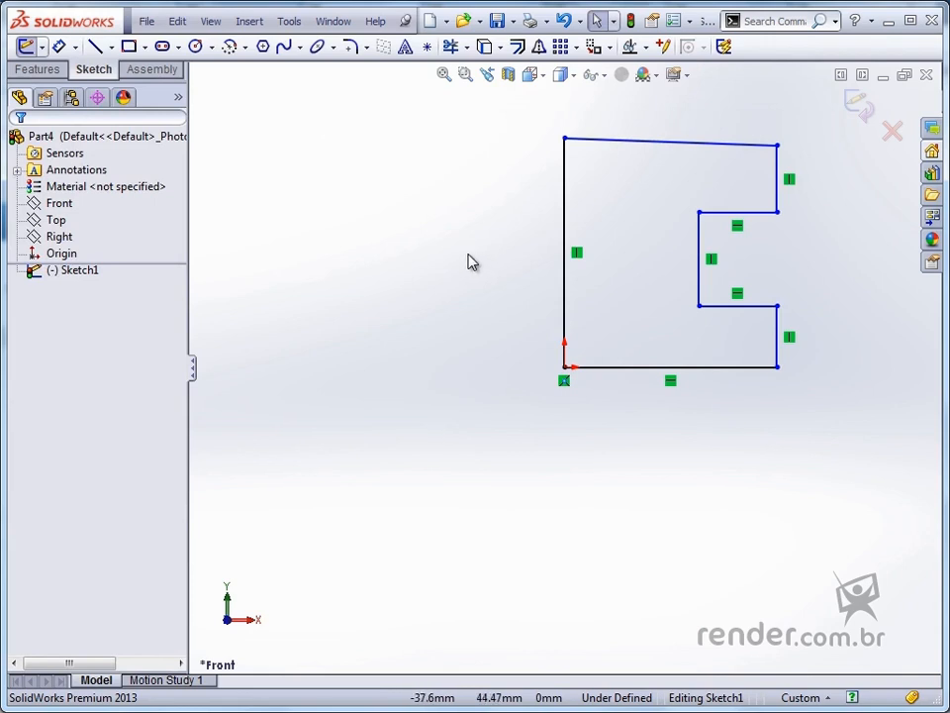
Hide the sketch relation symbols in the graphics area.
click(212, 22)
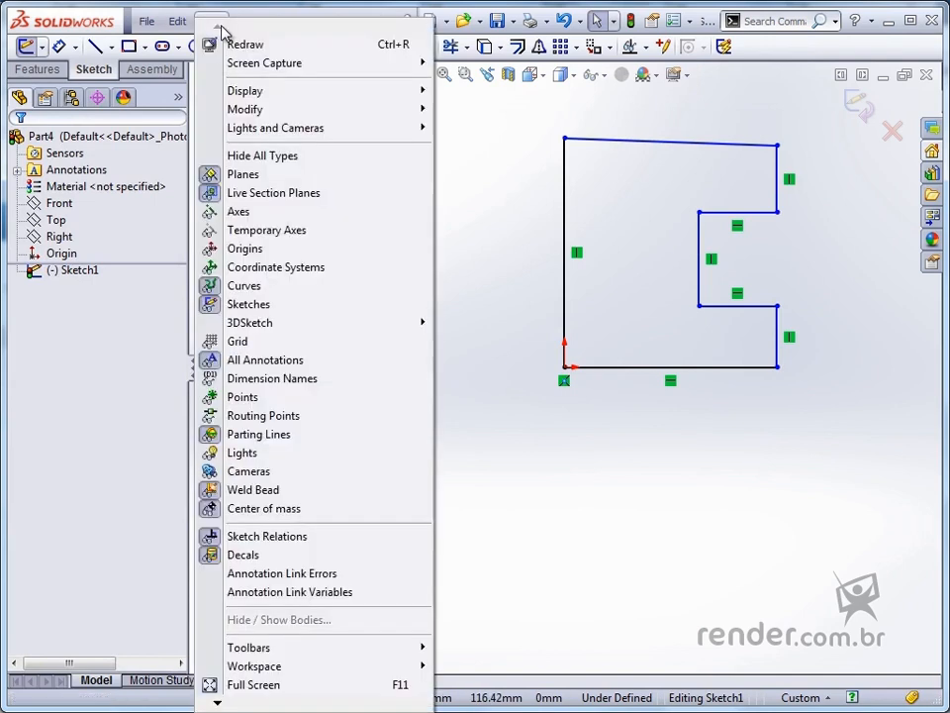
click(321, 537)
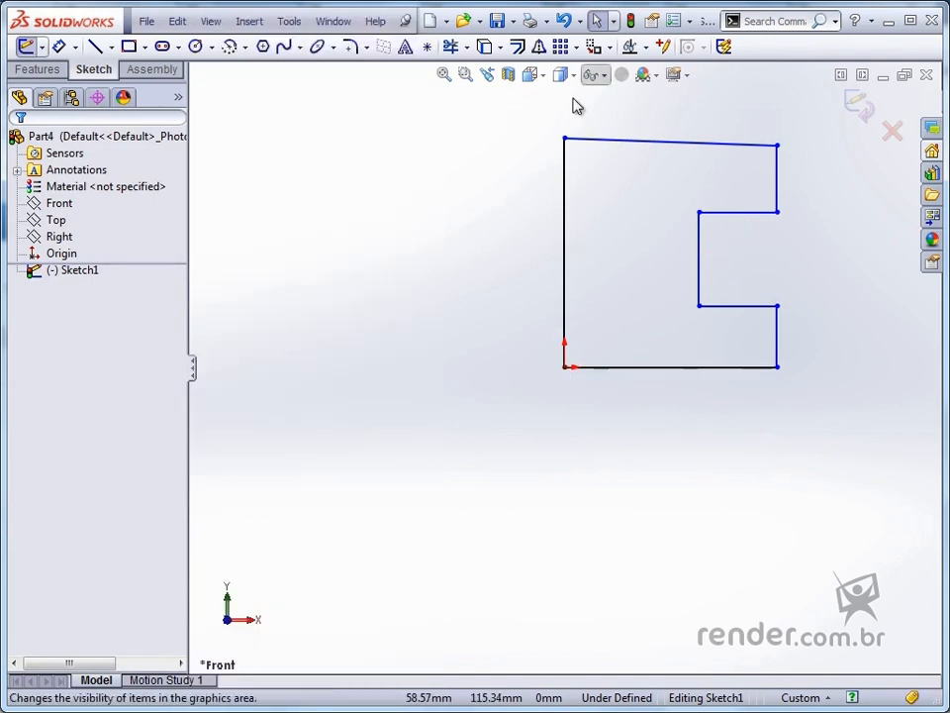
key(f)
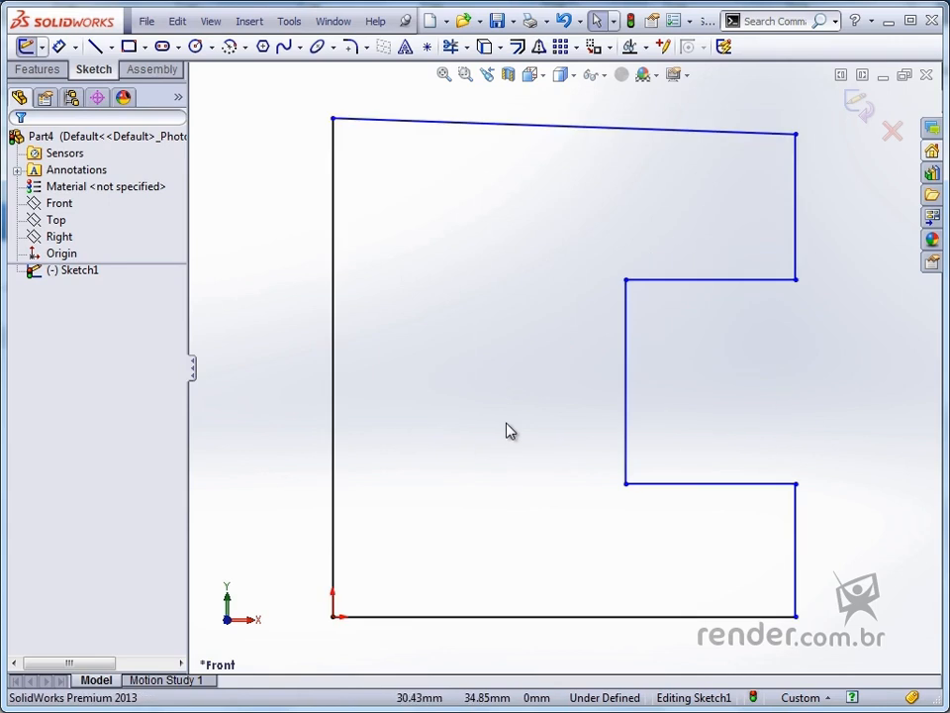
Examine the existing relations on the base line and on the vertical and horizontal lines around the outline's notch.
click(535, 617)
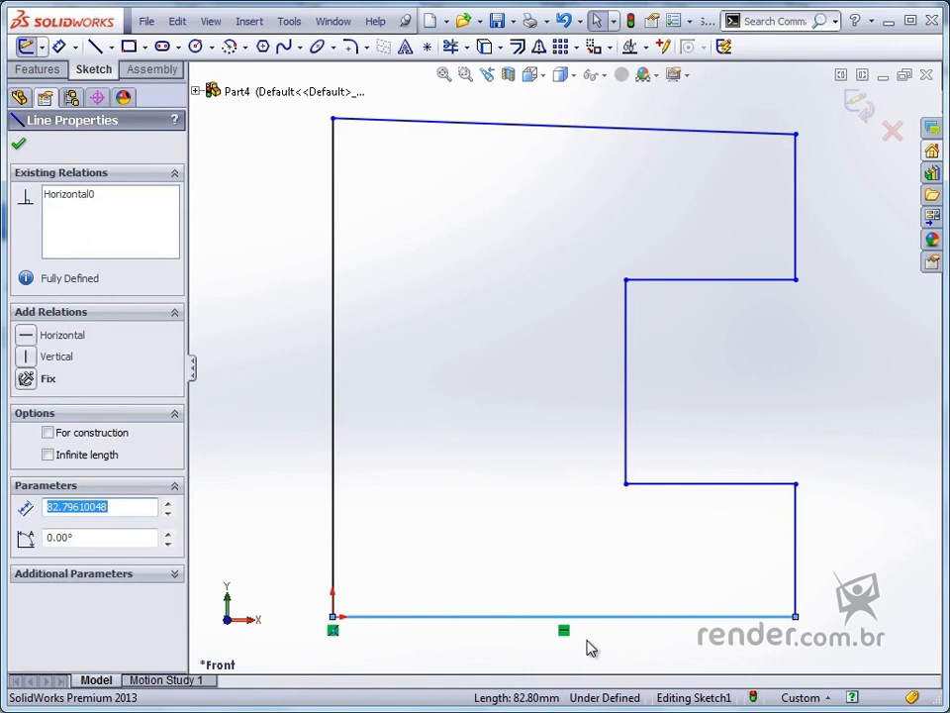
click(795, 559)
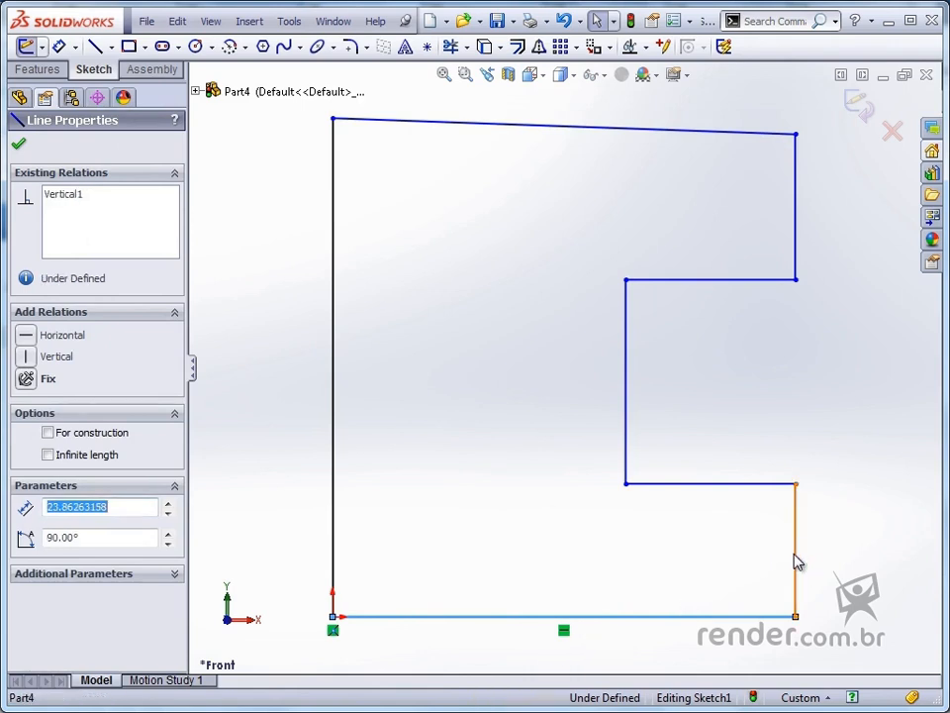
click(737, 486)
click(630, 433)
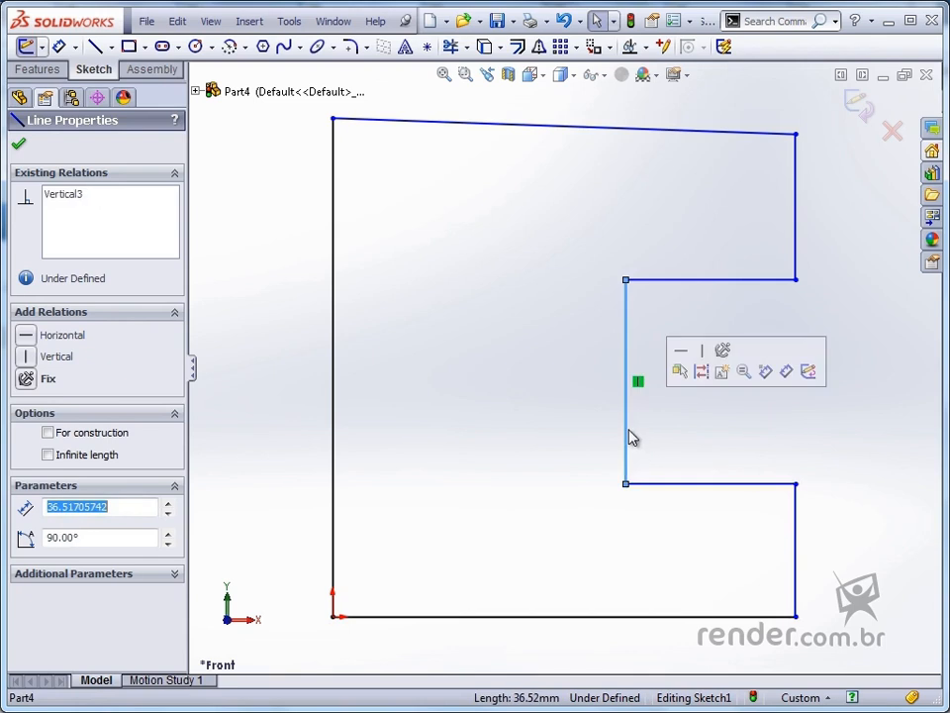
click(712, 281)
click(797, 186)
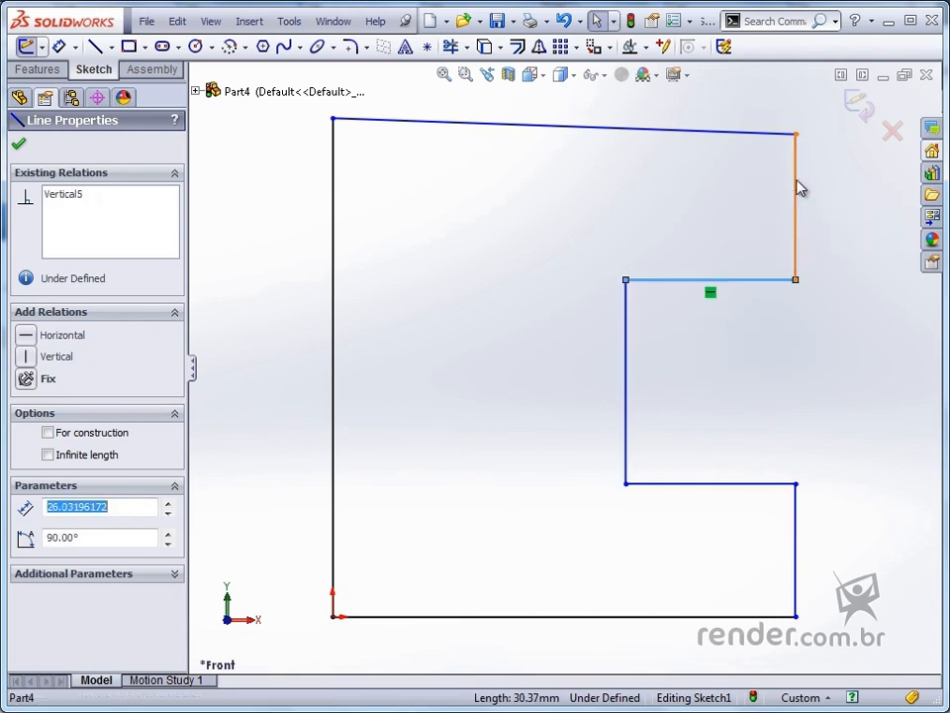
Add a Horizontal relation to the slanted top edge of the outline.
click(682, 138)
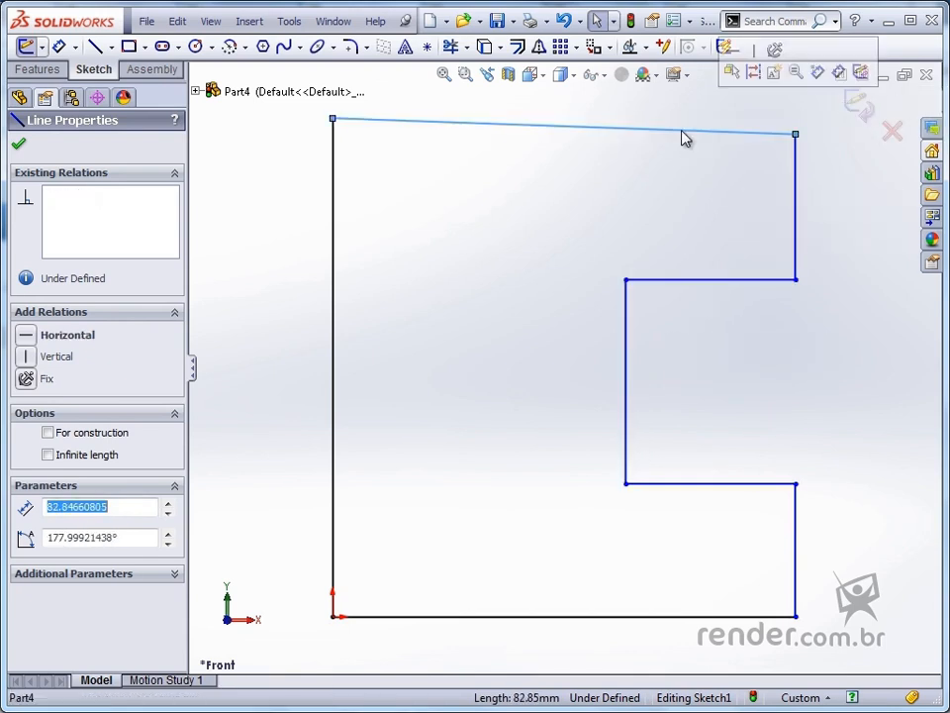
click(729, 48)
click(584, 179)
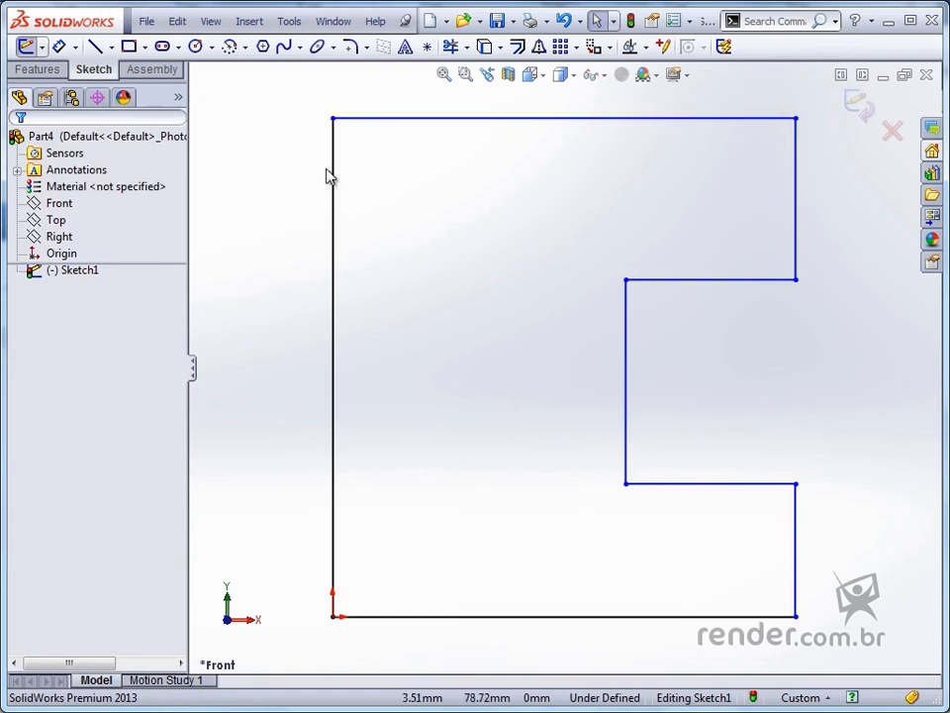
Sketch two vertically aligned circles inside the outline's left half, the upper about 8.4 mm and the lower about 9.5 mm in radius.
click(196, 47)
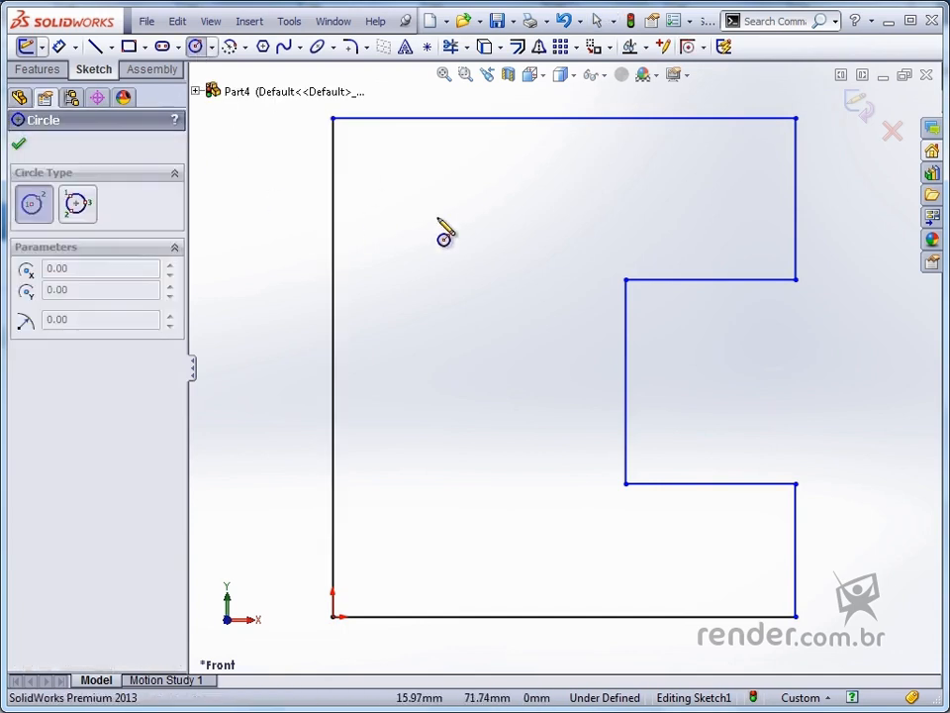
click(458, 211)
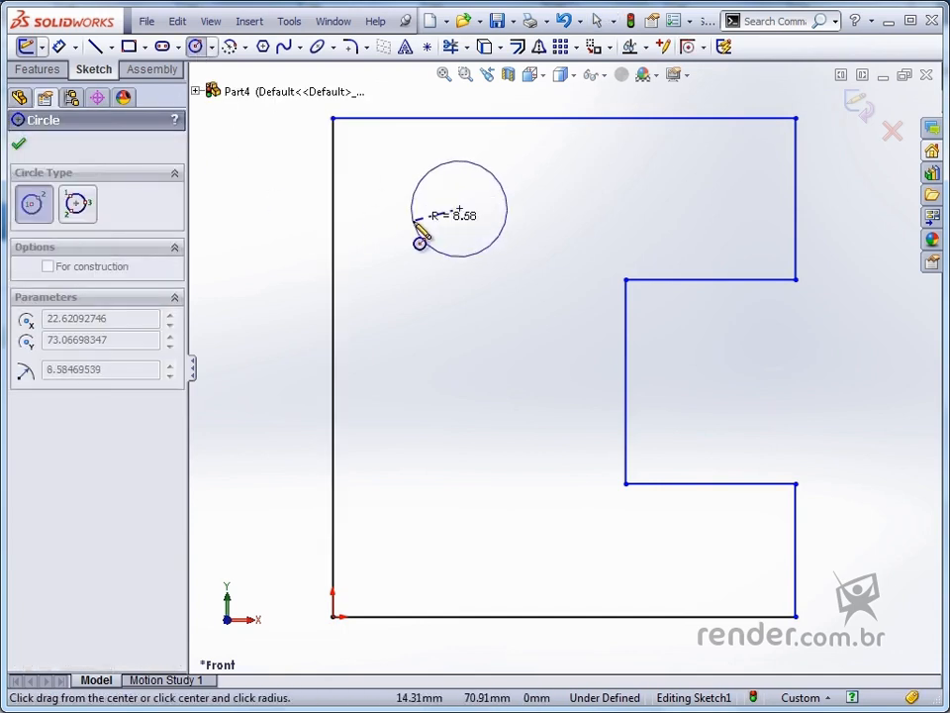
click(418, 230)
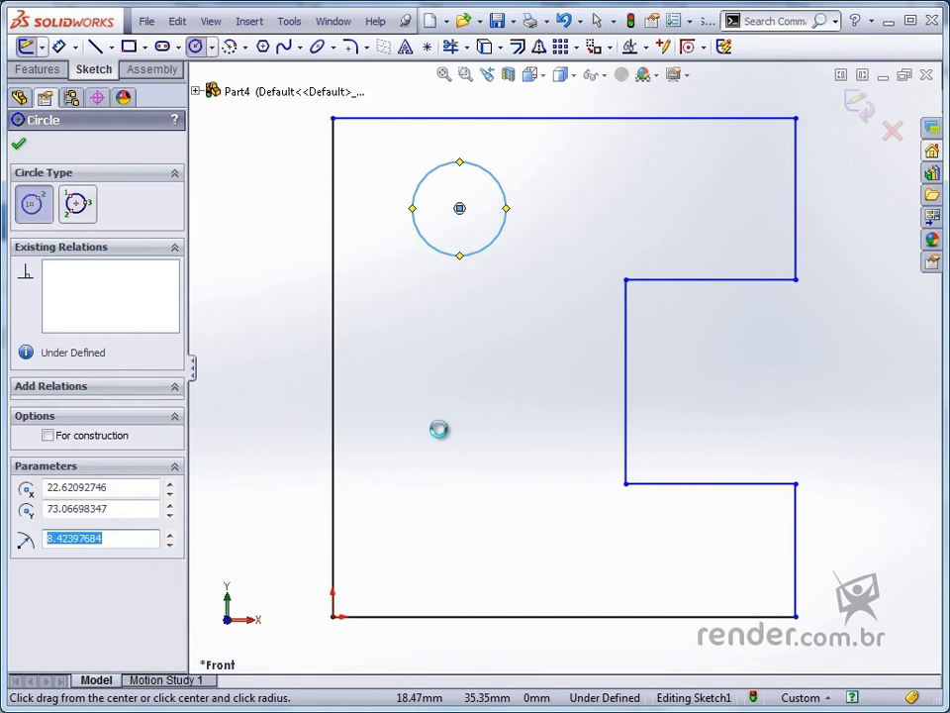
click(459, 483)
click(409, 492)
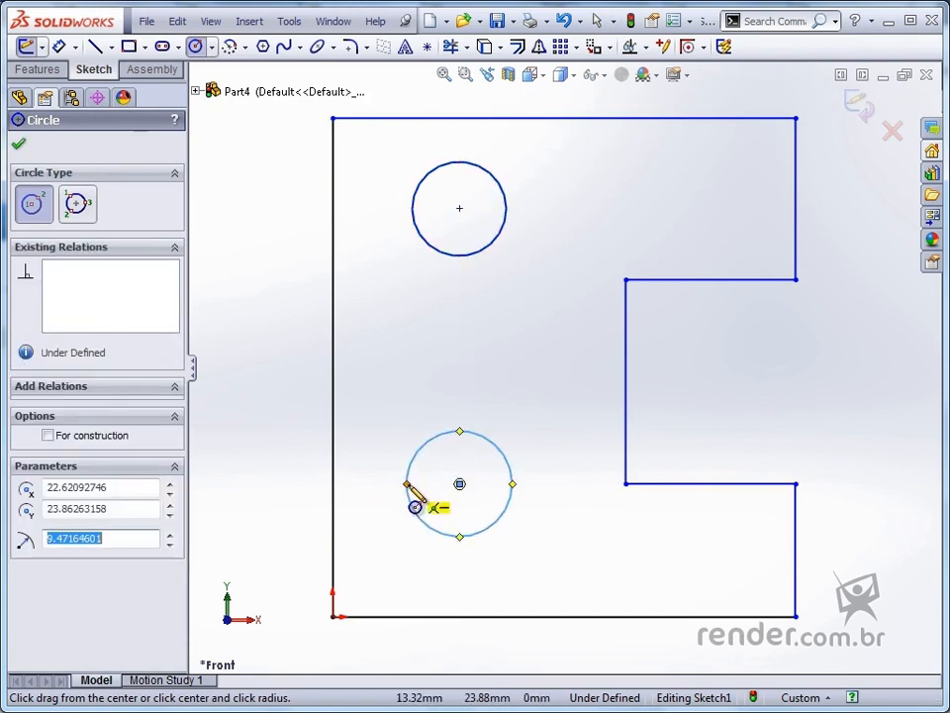
key(Escape)
click(557, 413)
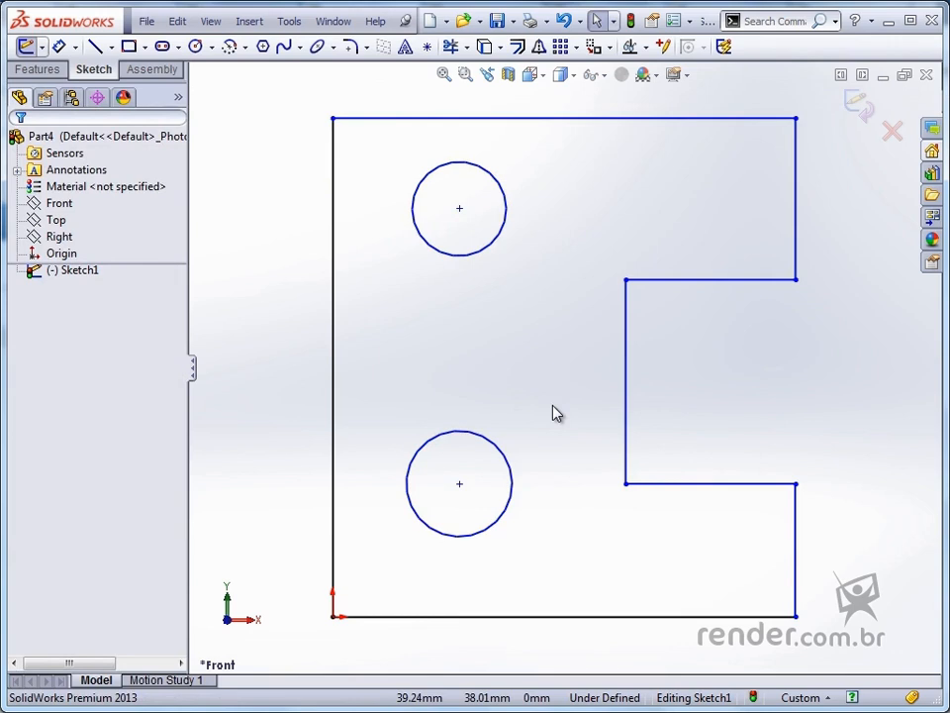
Try a Concentric relation between the two circles, undo it, and apply an Equal relation to them instead.
click(483, 255)
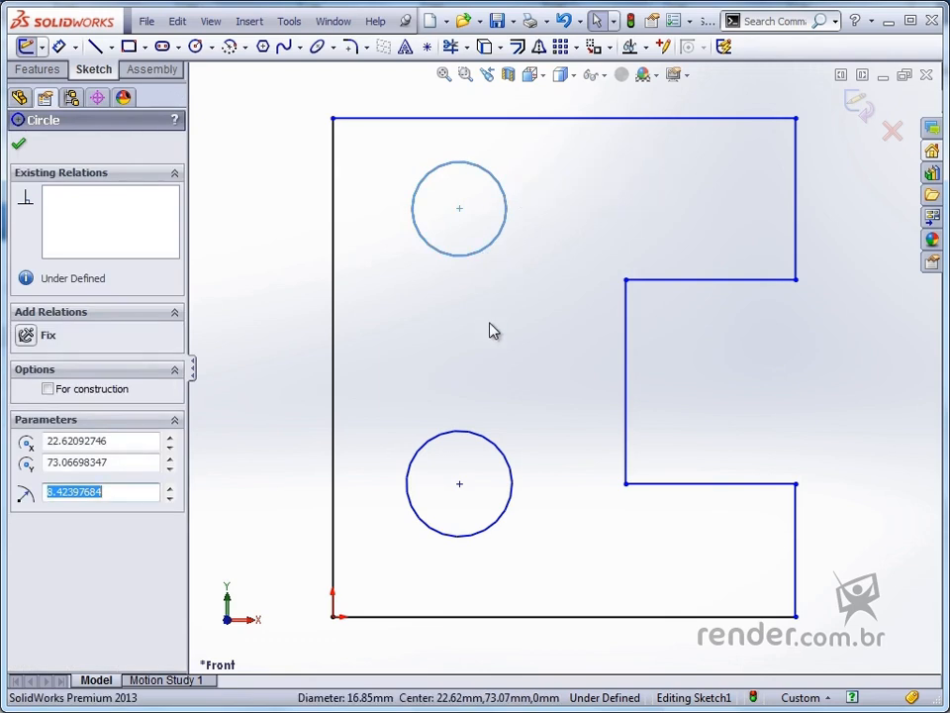
ctrl+click(485, 443)
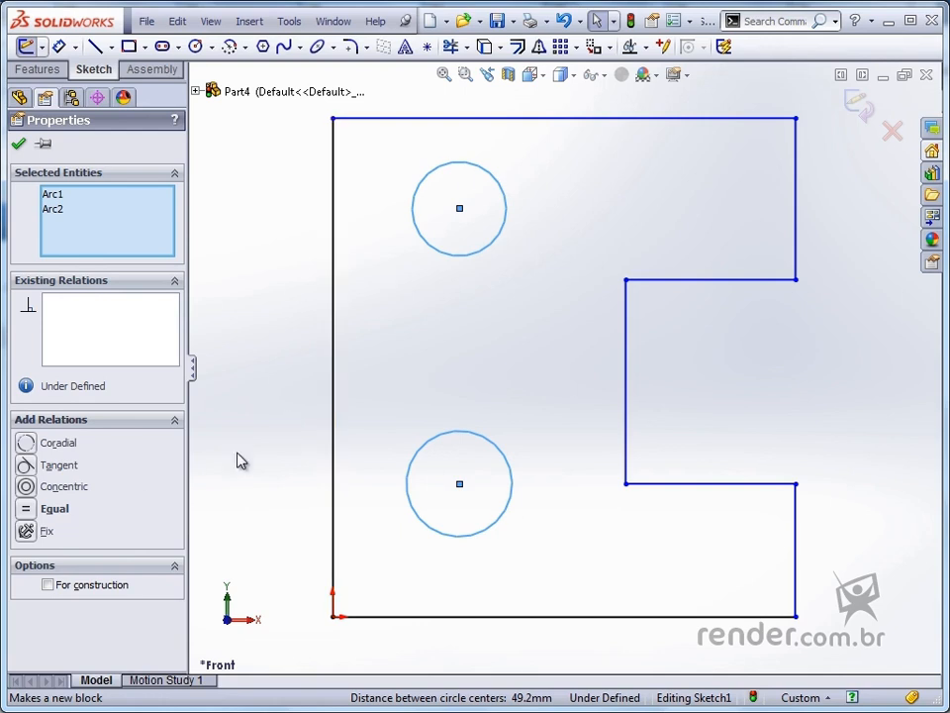
click(28, 487)
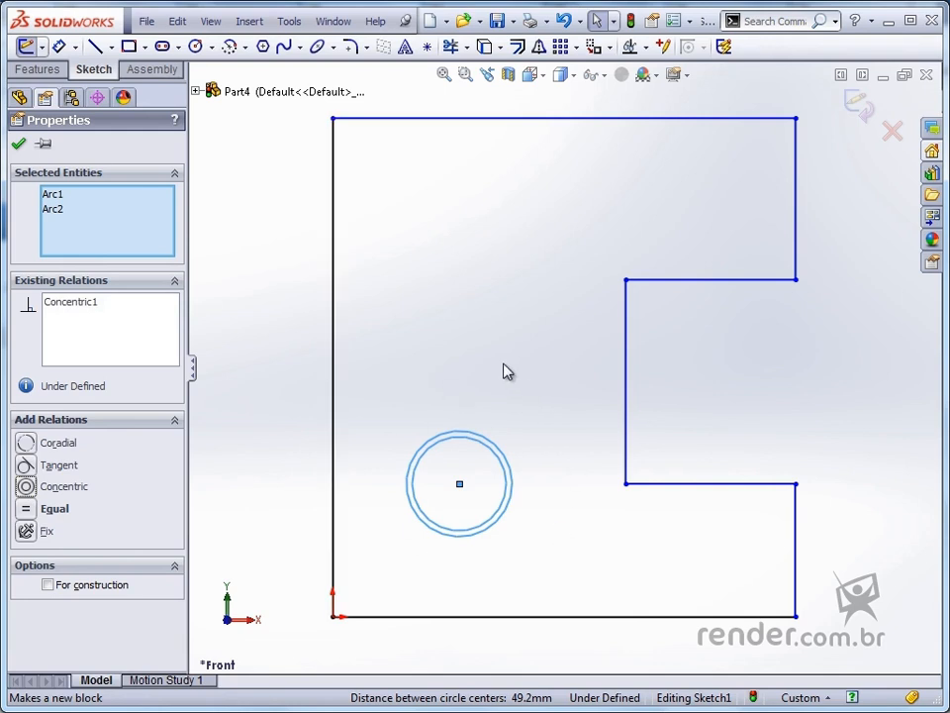
click(177, 22)
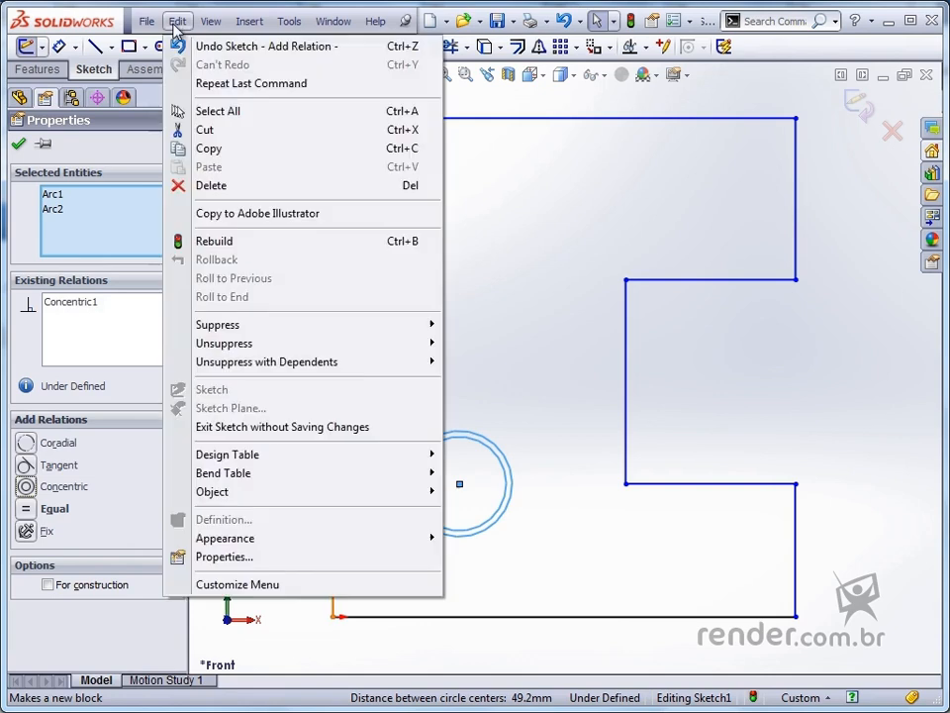
click(205, 45)
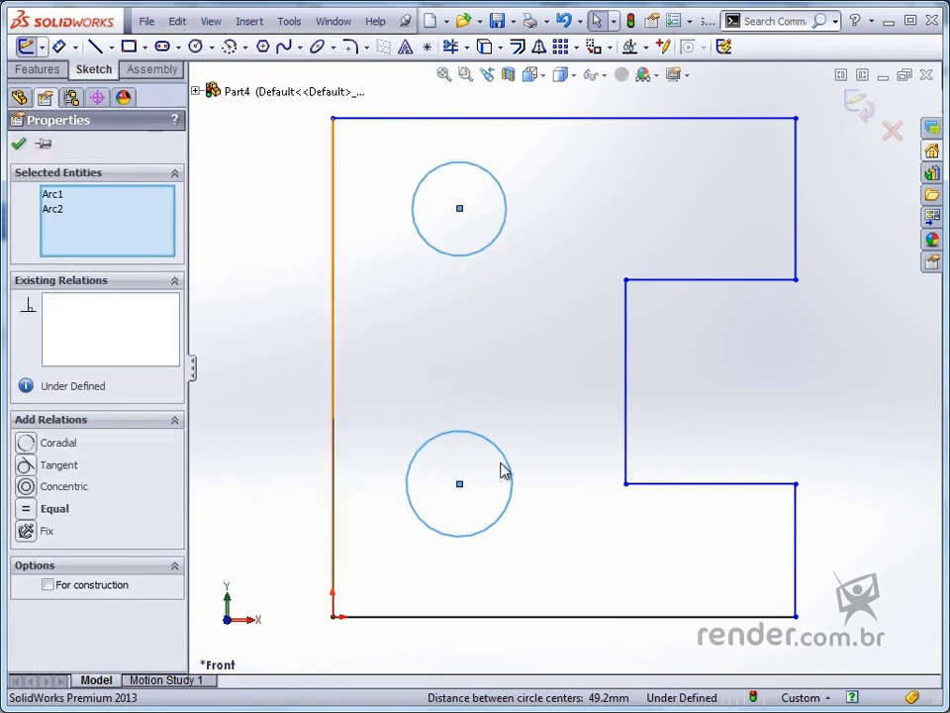
click(26, 509)
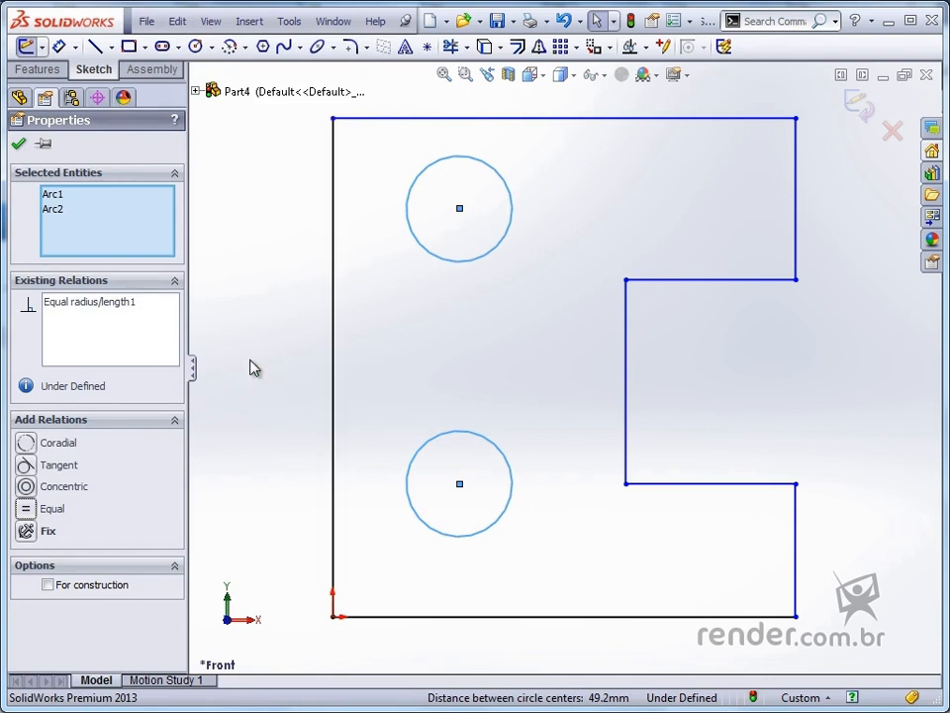
Add a Collinear relation between the two outer vertical edges above and below the outline's notch.
click(797, 542)
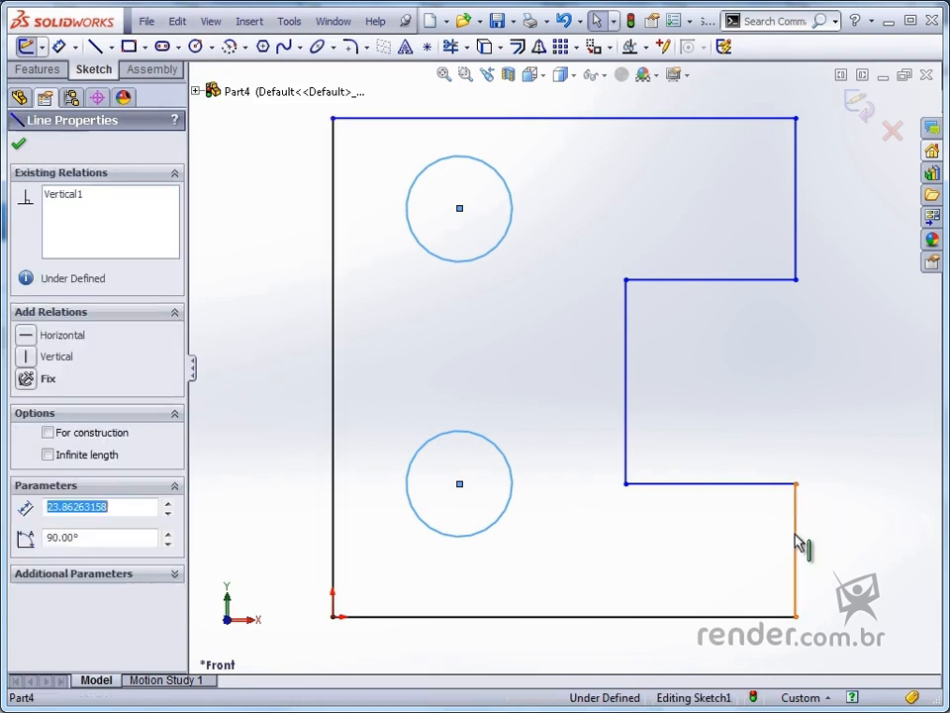
ctrl+click(797, 263)
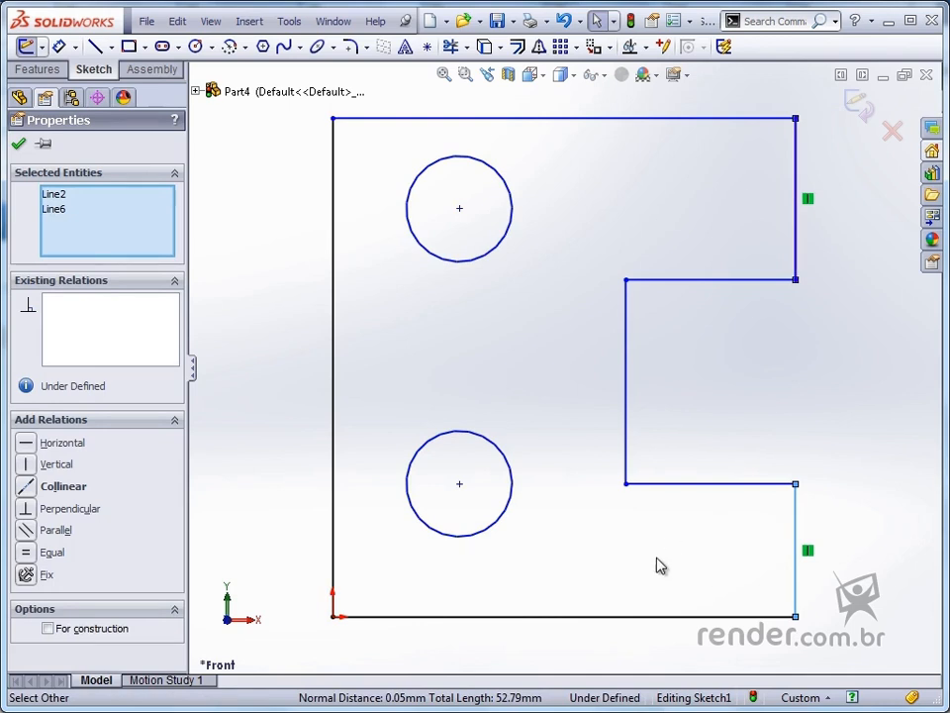
click(21, 485)
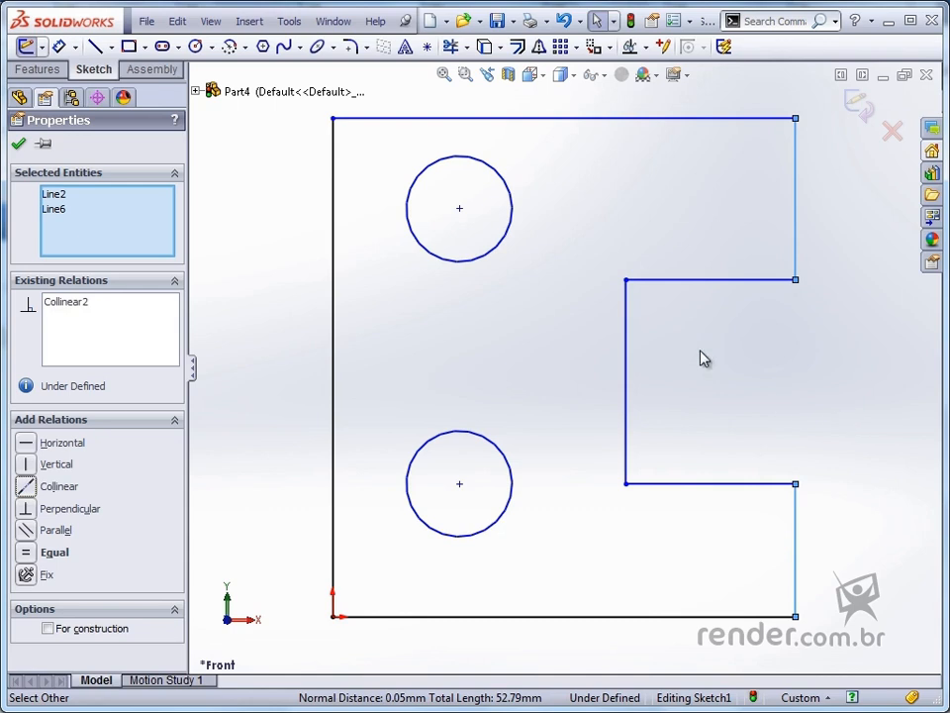
Try a Horizontal relation between the upper circle's centre and the notch's upper inner corner, and undo it.
click(461, 211)
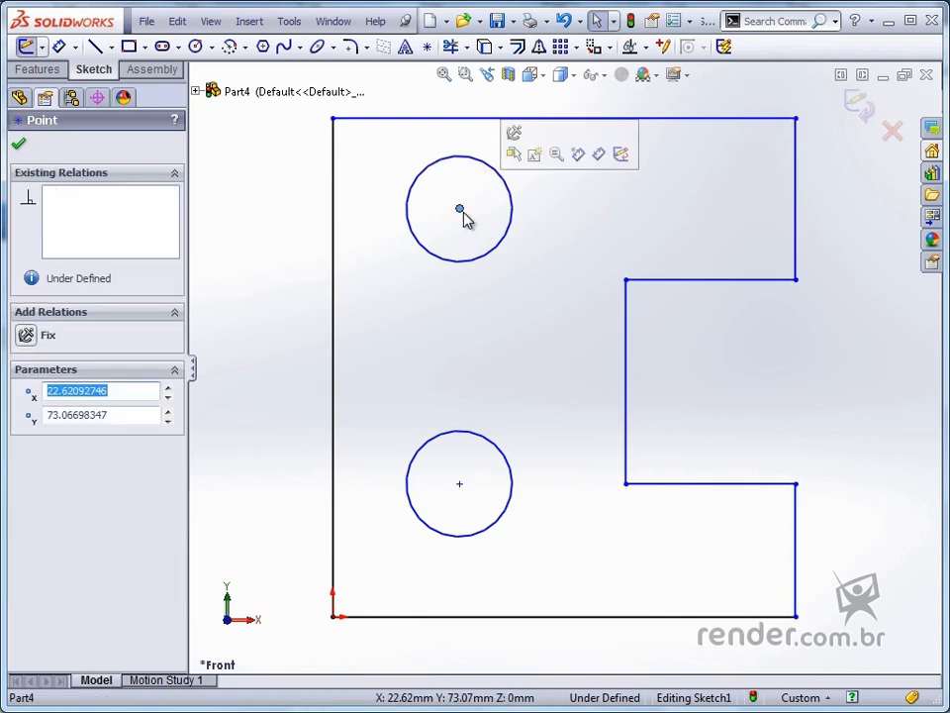
ctrl+click(626, 282)
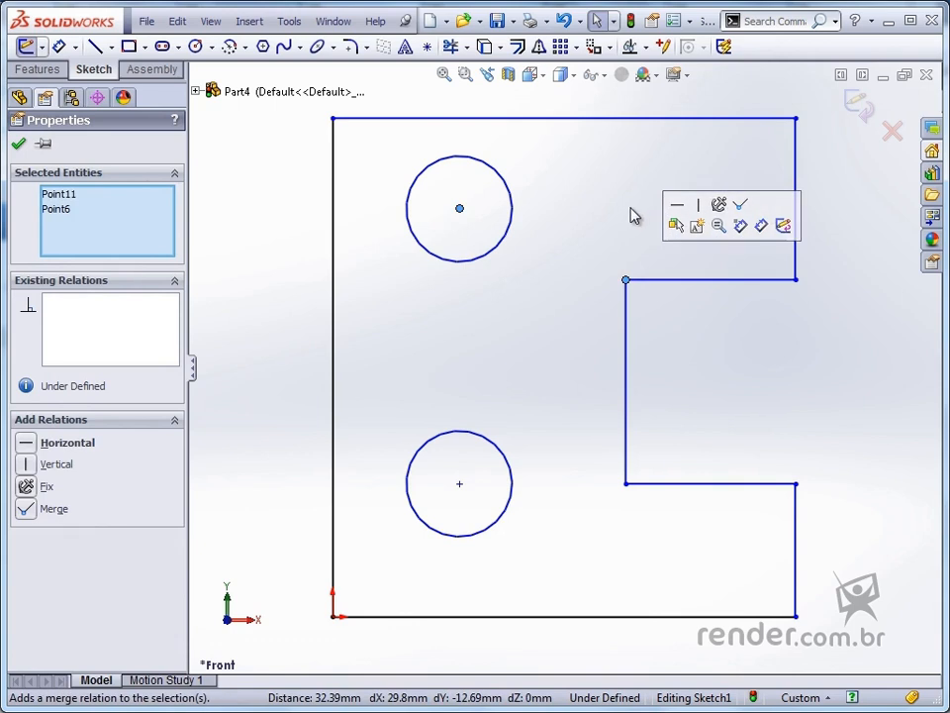
click(677, 204)
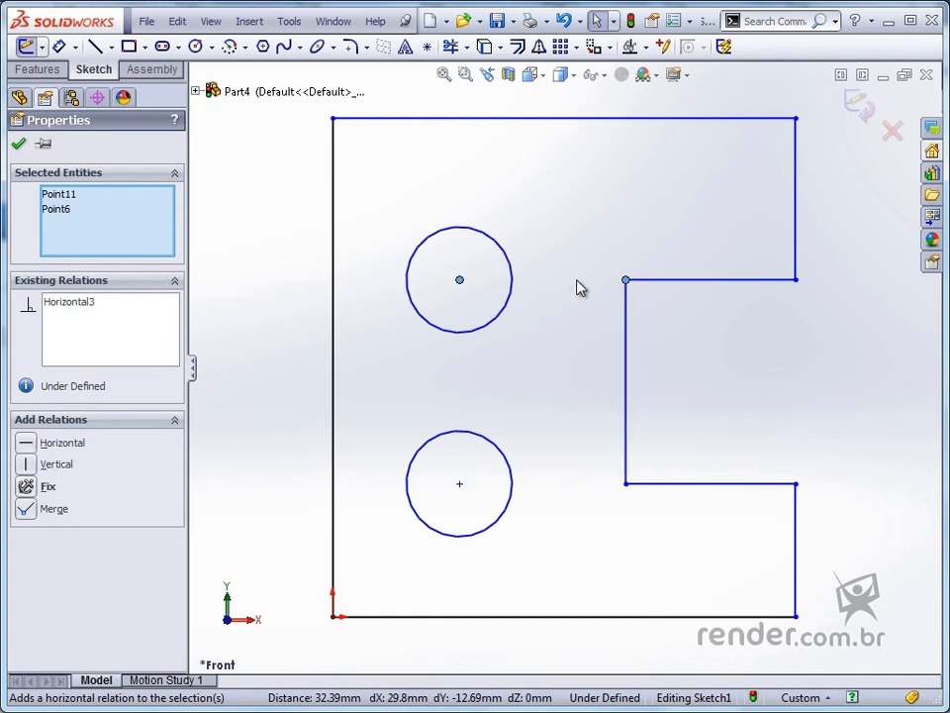
key(ctrl+z)
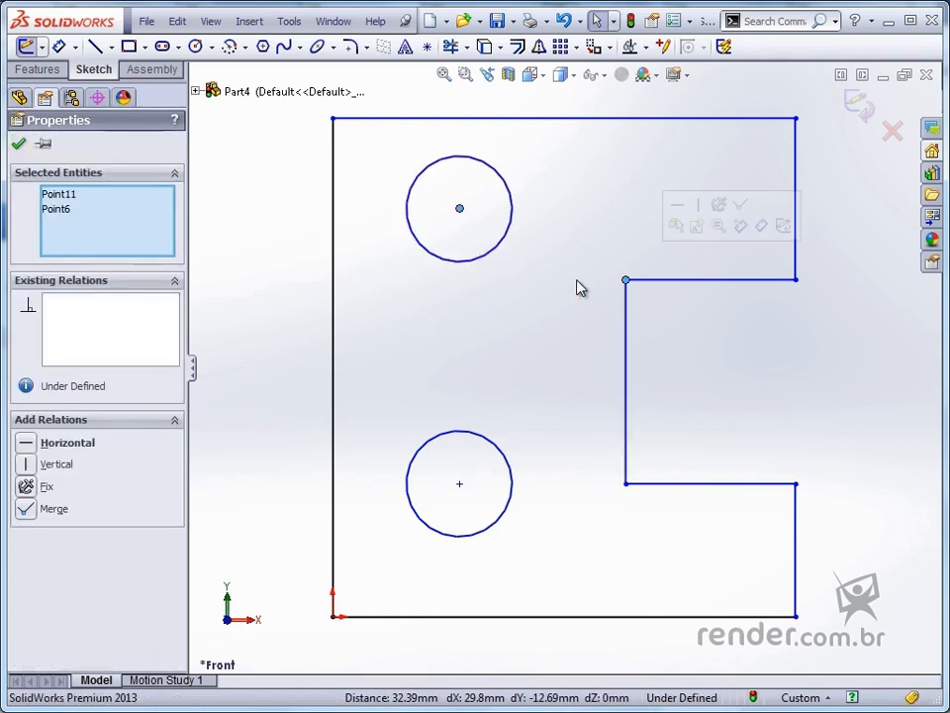
Try a Vertical and a Merge relation between the upper circle's centre and the notch's upper inner corner, undoing each.
click(699, 208)
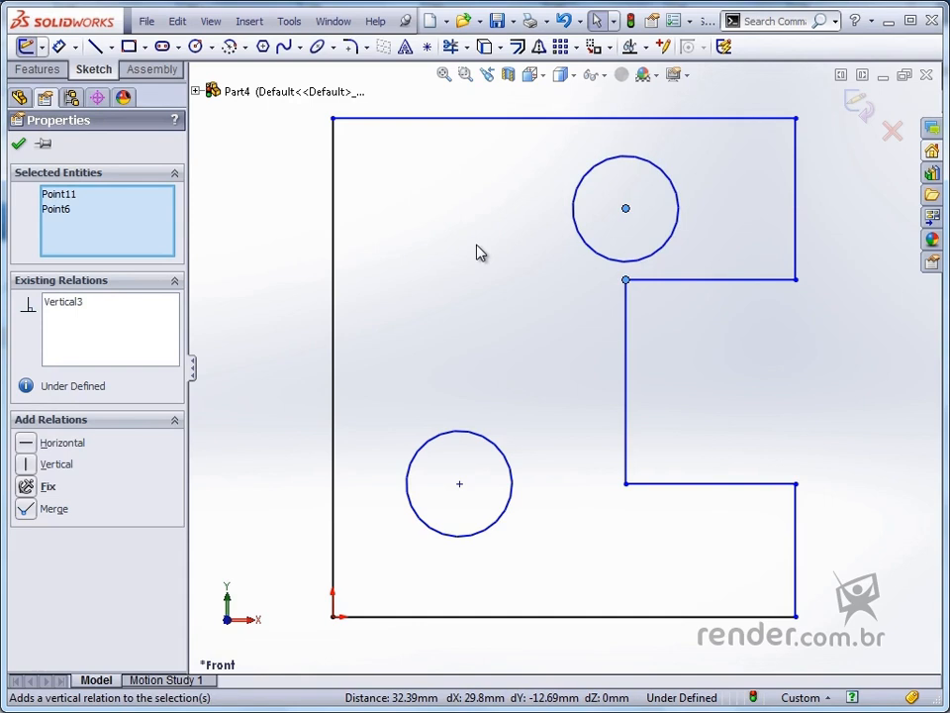
key(ctrl+z)
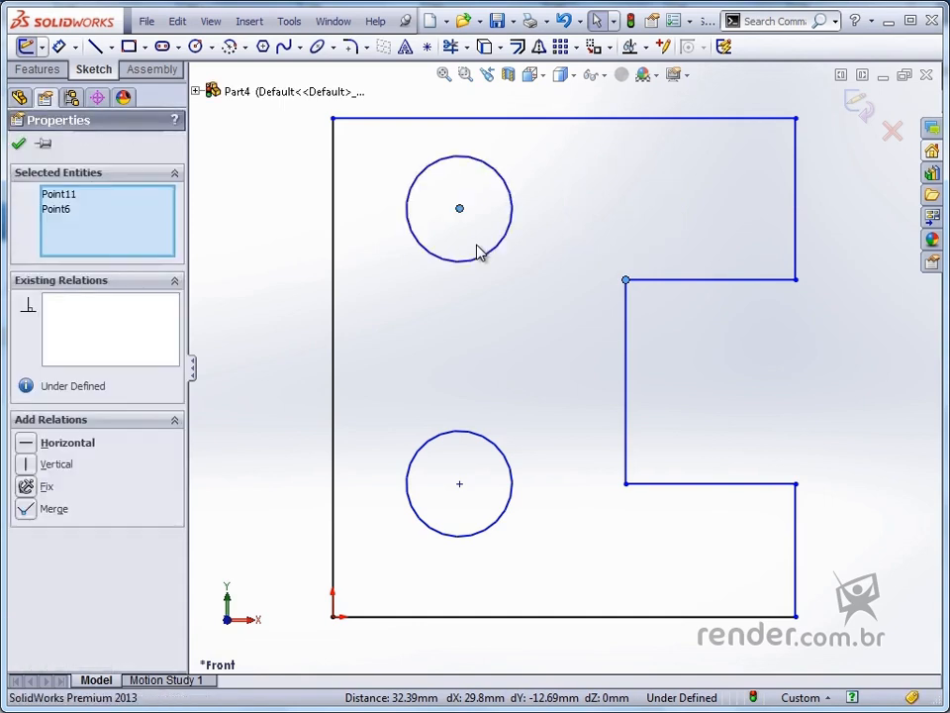
click(27, 509)
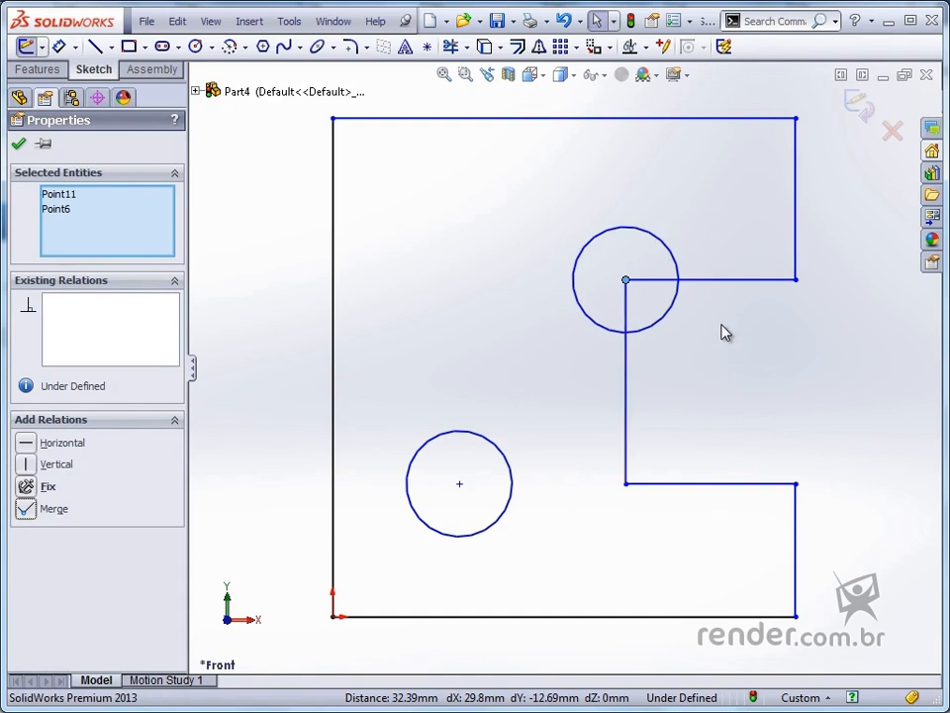
key(ctrl+z)
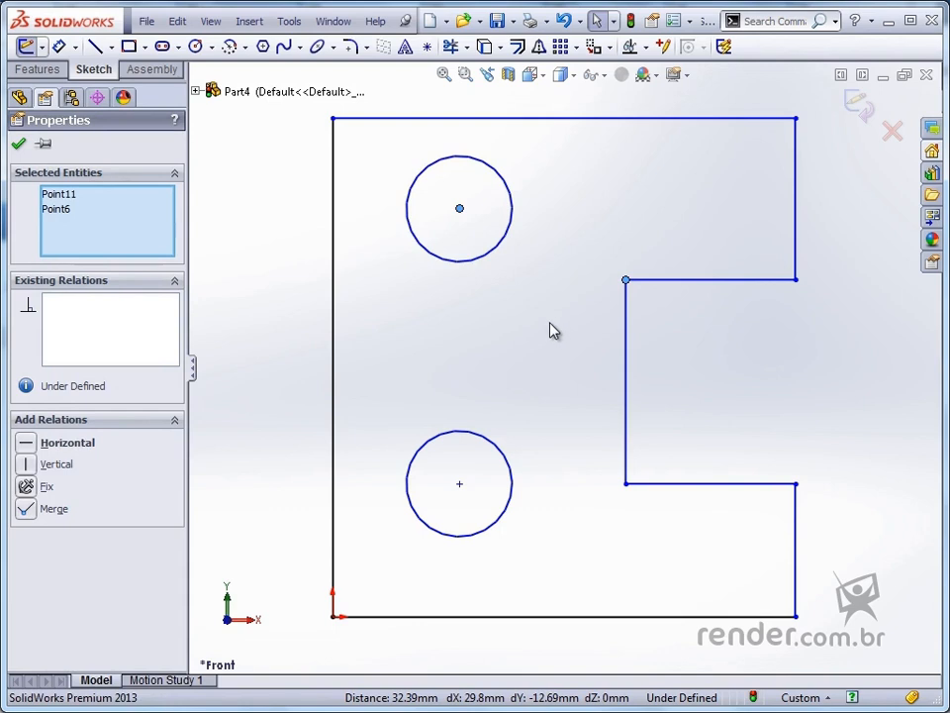
key(Escape)
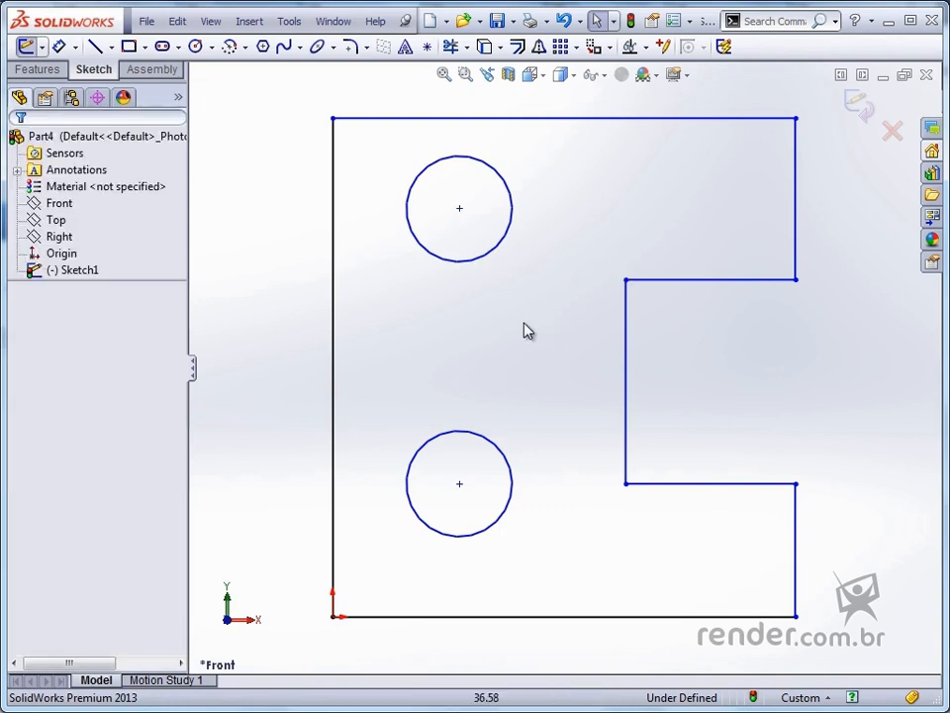
Use Add Relations to make the centre points of the two circles vertical to each other.
click(289, 20)
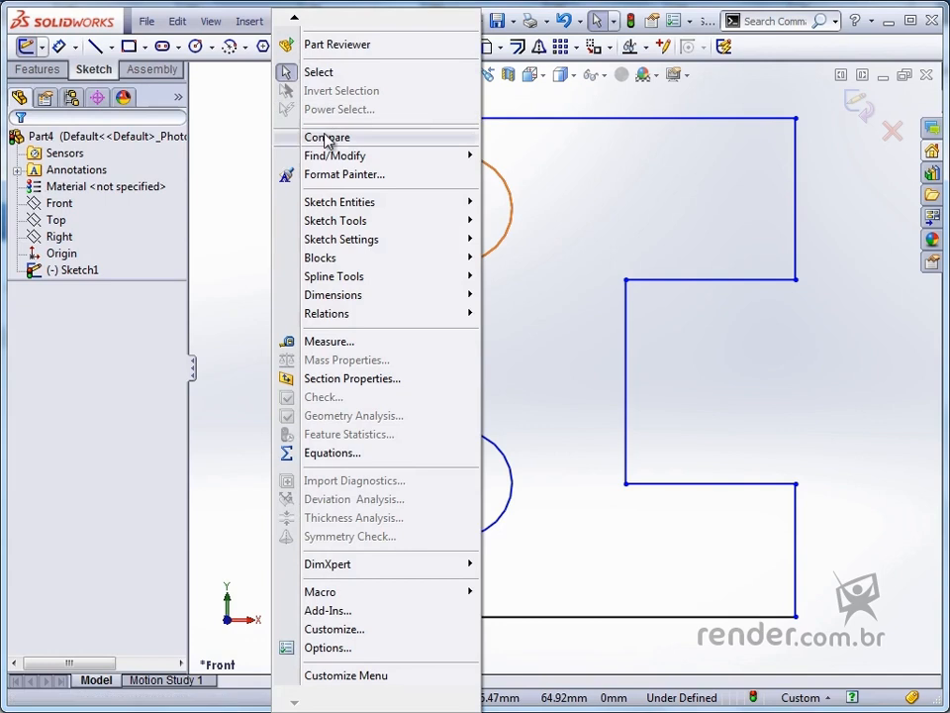
mouse_move(337, 315)
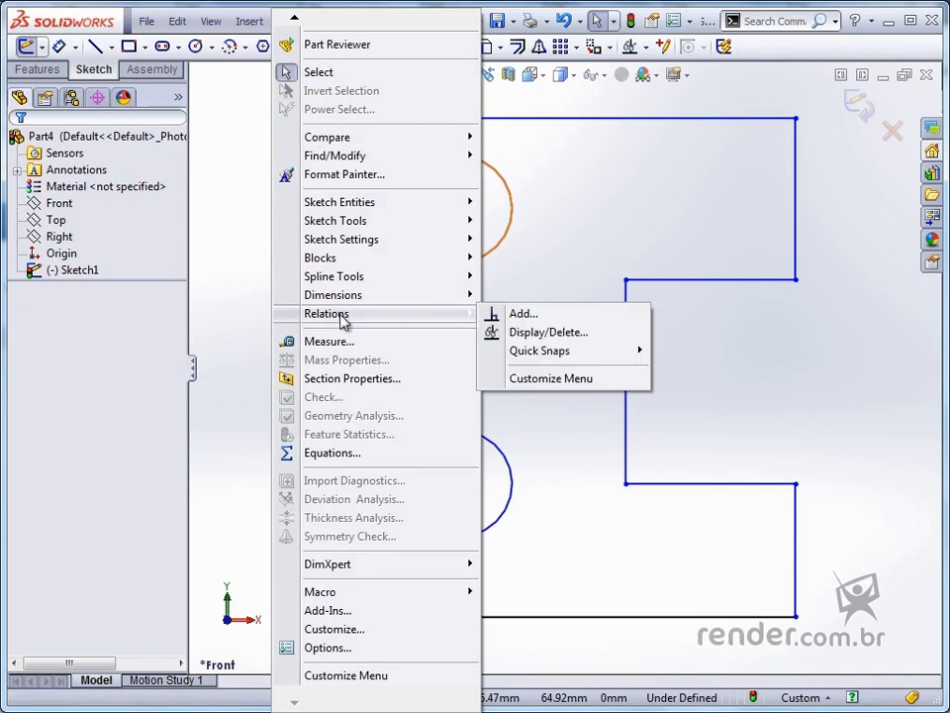
click(522, 315)
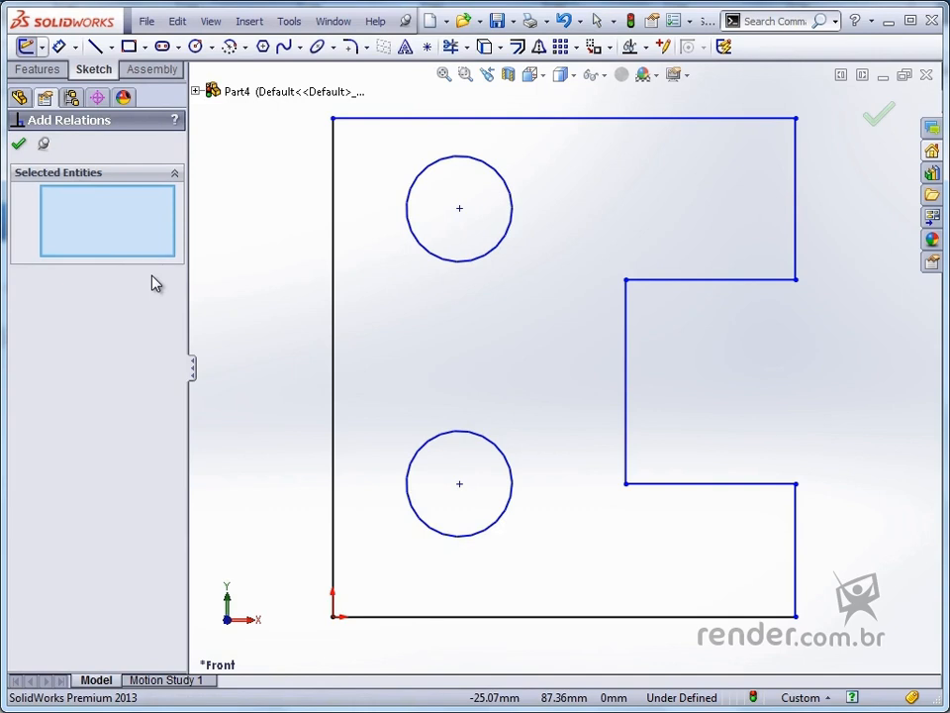
click(459, 208)
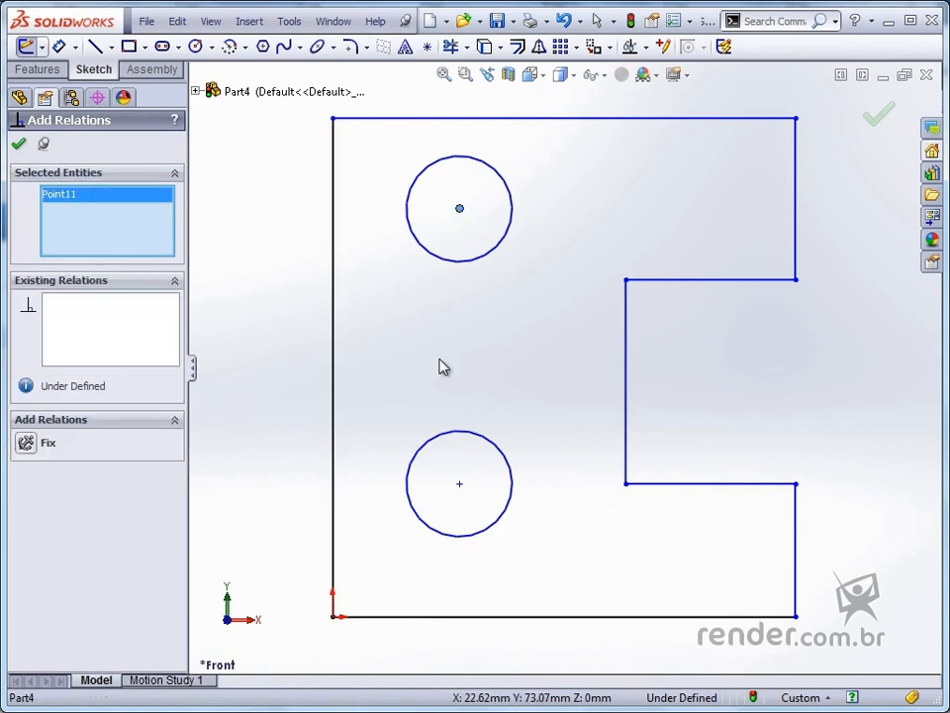
click(460, 484)
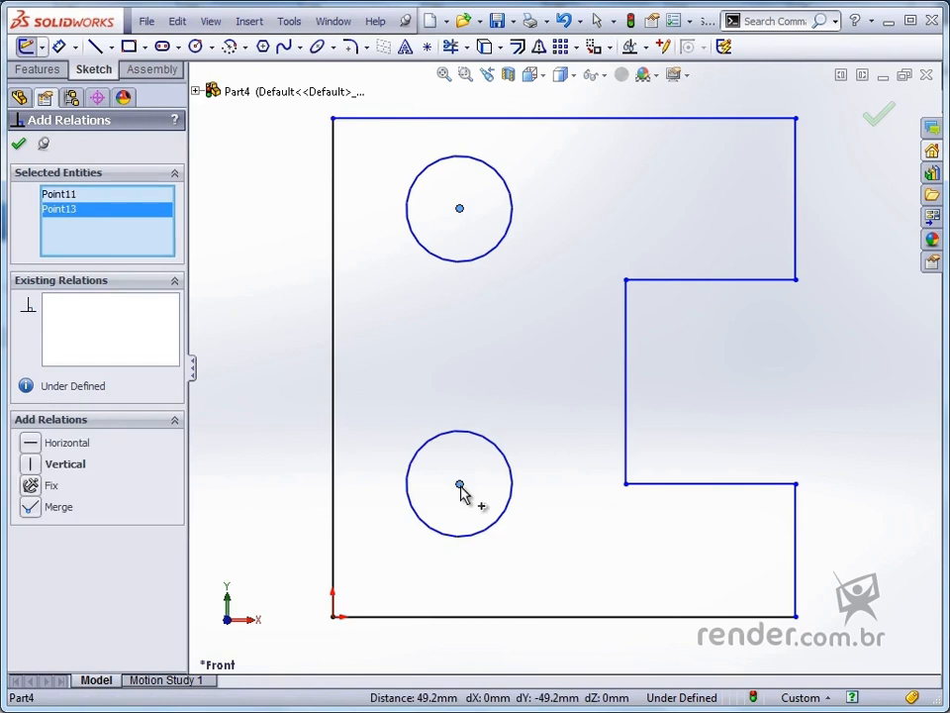
click(58, 461)
click(17, 144)
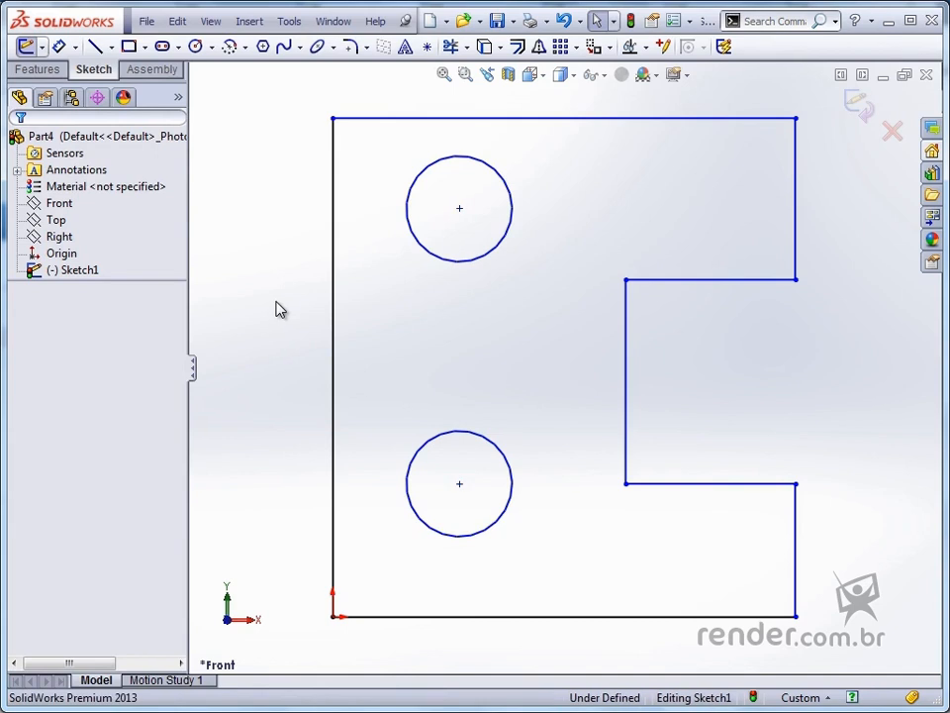
Review all relations in the sketch with Display/Delete Relations, checking the vertical relations of the outer edges beside the notch.
click(630, 47)
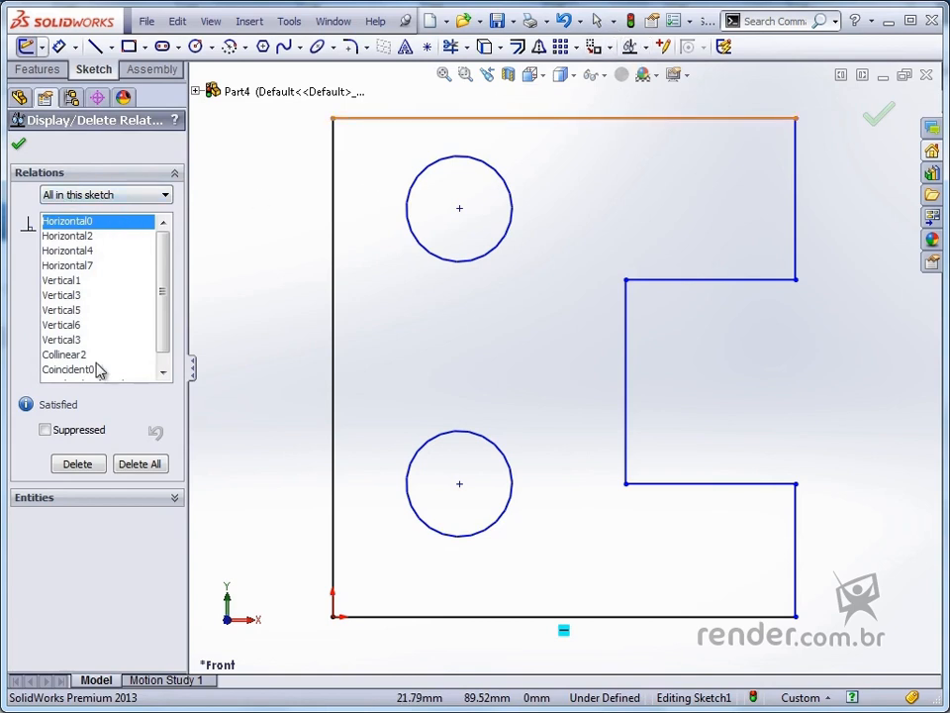
scroll(167, 315, down, 1)
scroll(166, 315, up, 1)
click(67, 283)
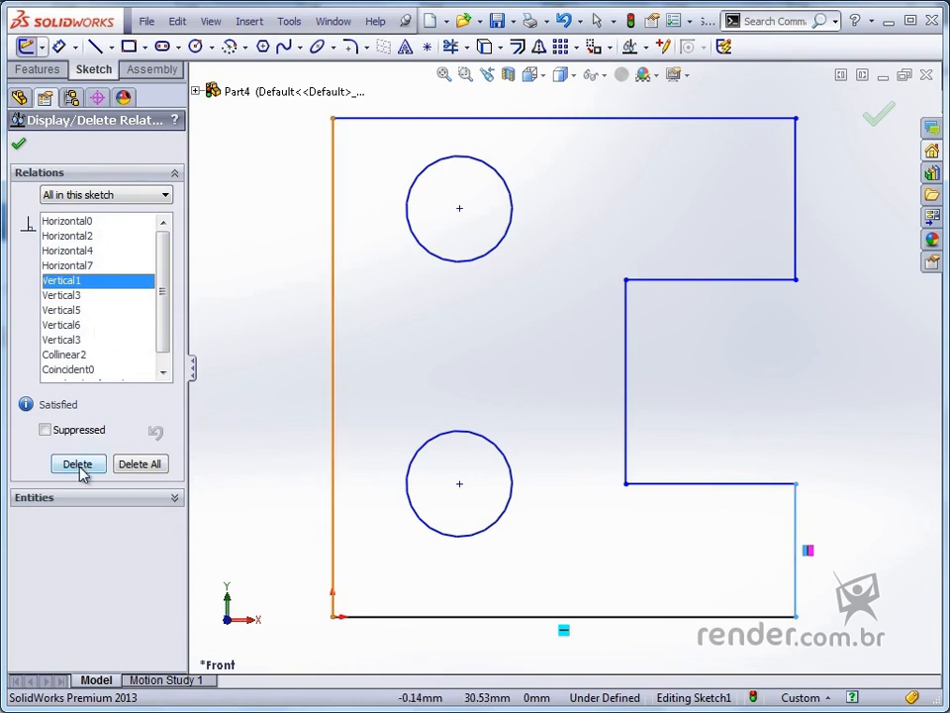
click(79, 312)
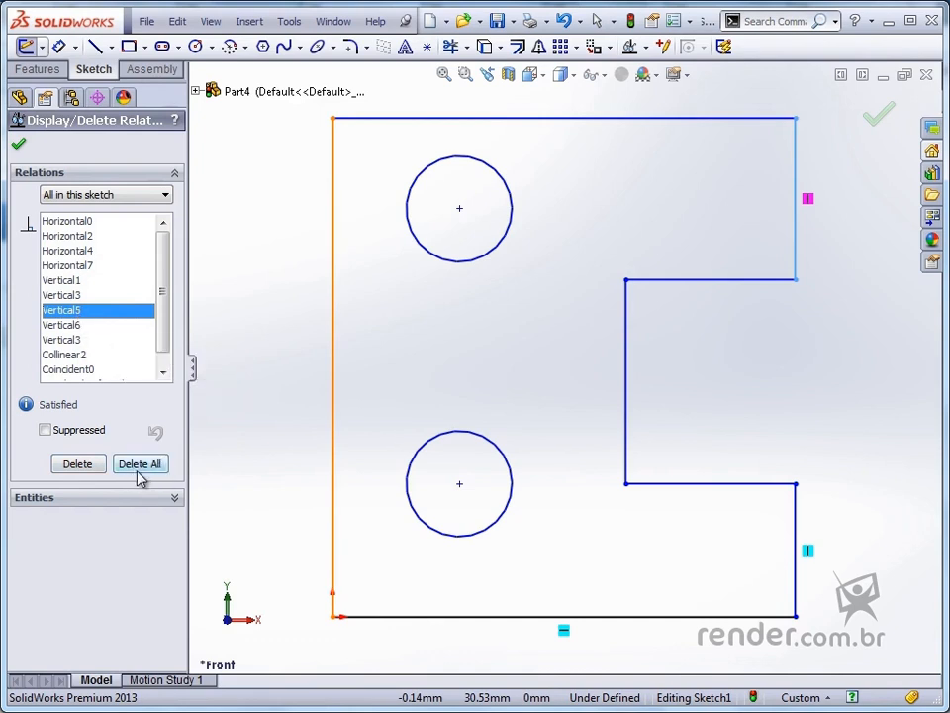
click(20, 144)
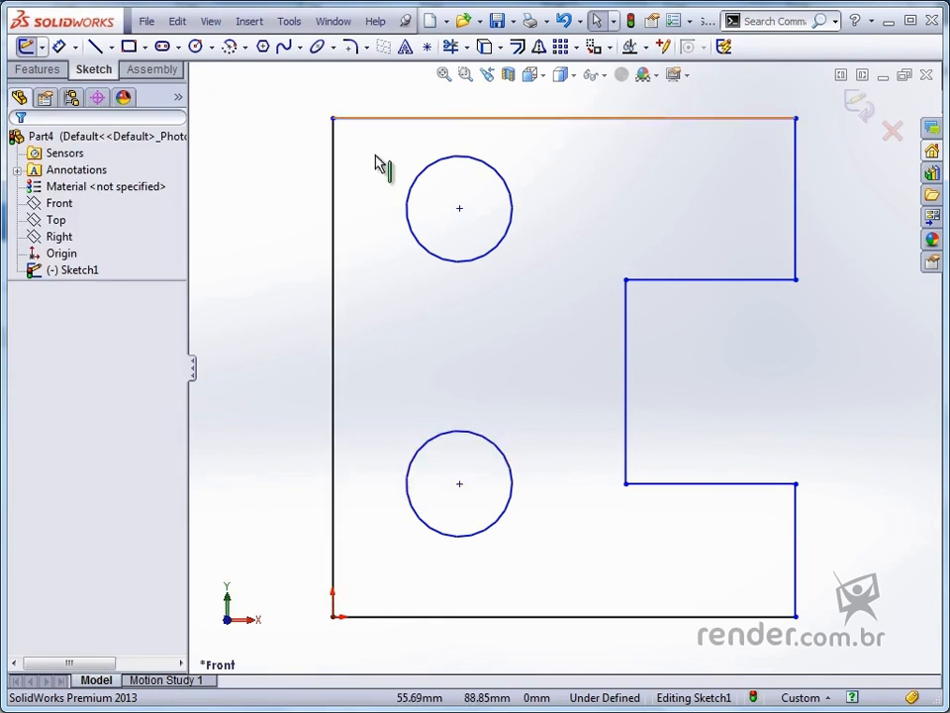